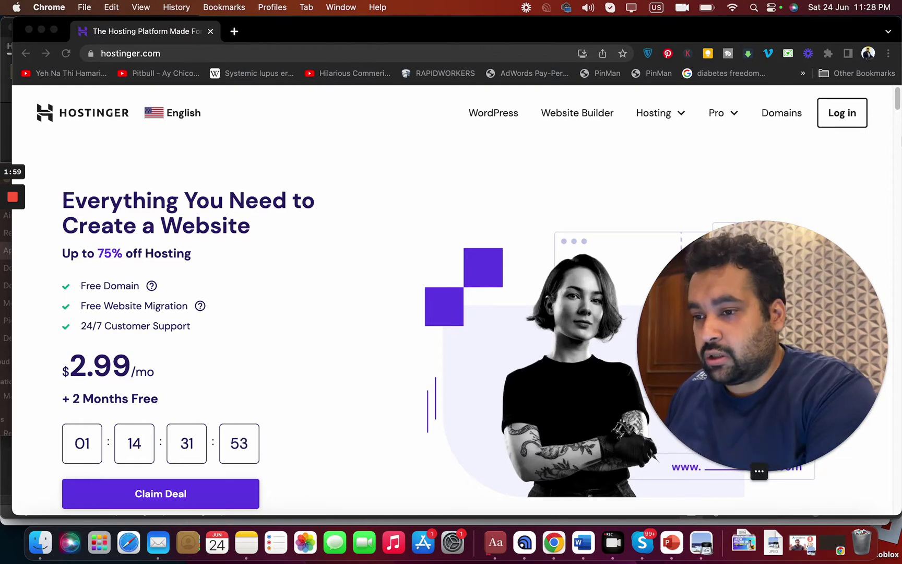
- Open Hostinger's Trustpilot reviews (4.7 TrustScore, about 17,244 reviews) in a new tab and view them
{"action": "left_click", "coordinate": [895, 106]}
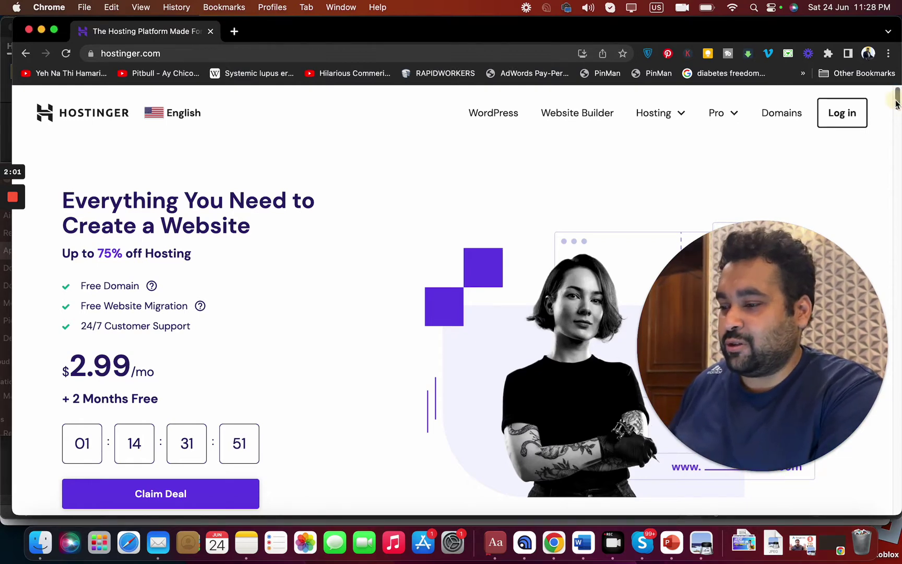
{"action": "left_click_drag", "start_coordinate": [896, 110], "coordinate": [895, 132]}
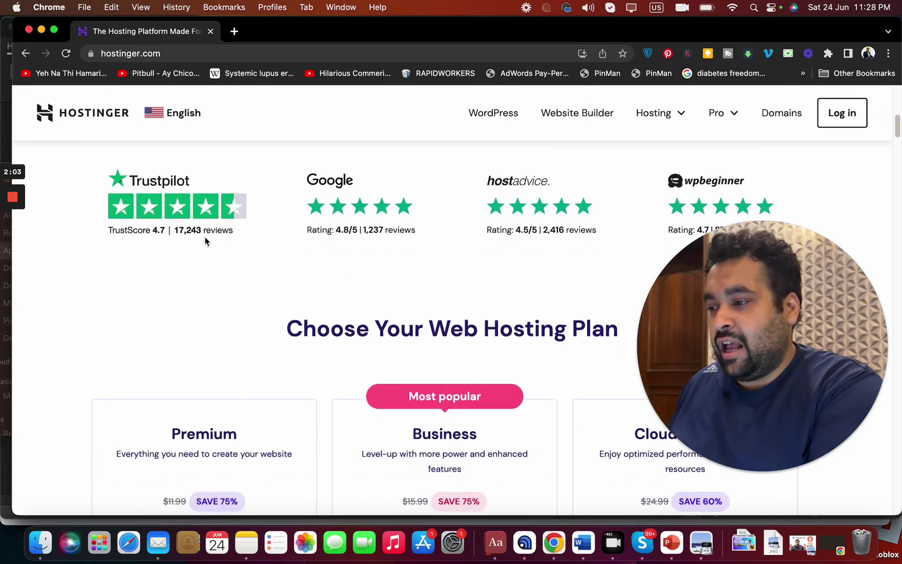
{"action": "right_click", "coordinate": [149, 205]}
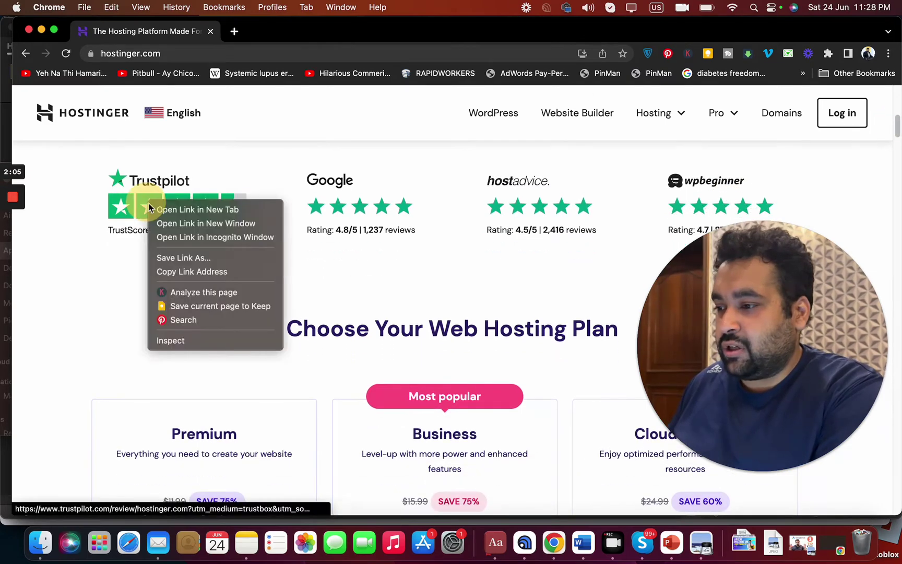
{"action": "left_click", "coordinate": [152, 206]}
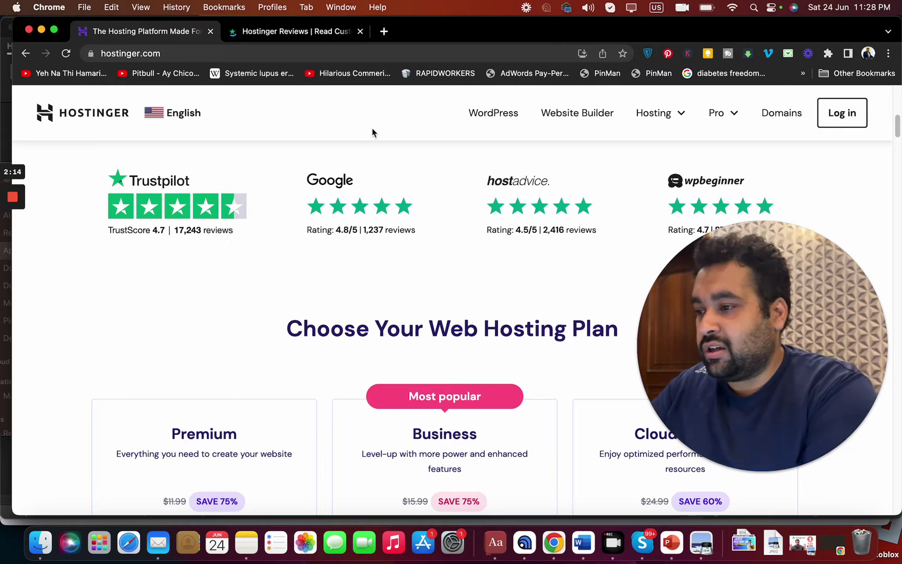
{"action": "left_click", "coordinate": [339, 36]}
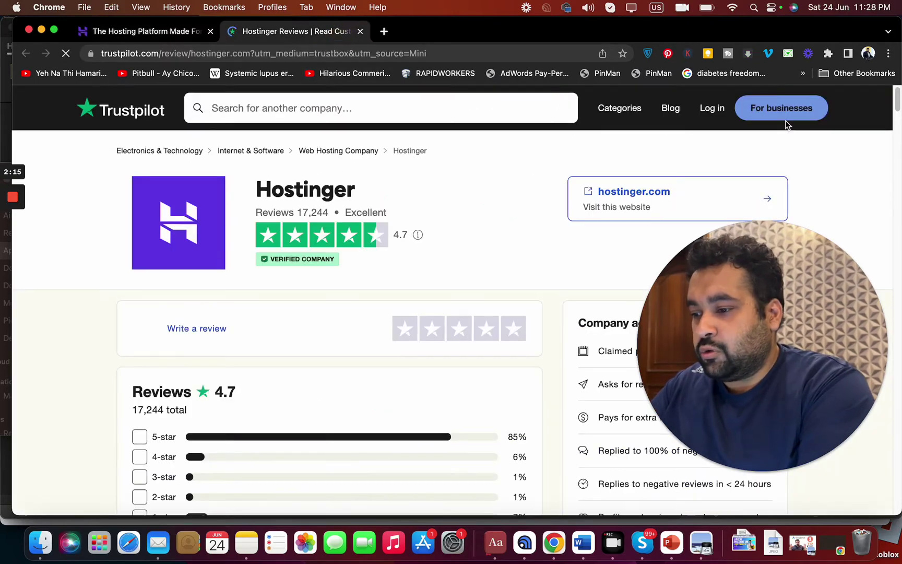
{"action": "left_click_drag", "start_coordinate": [896, 98], "coordinate": [896, 189]}
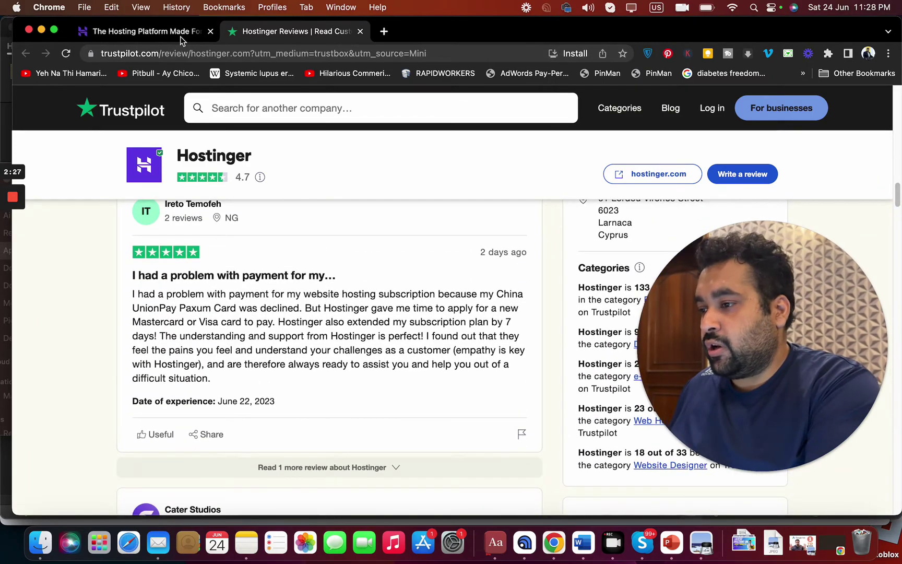
- Go back to the hostinger.com homepage and scroll down past the 24/7 support section
{"action": "left_click", "coordinate": [181, 33]}
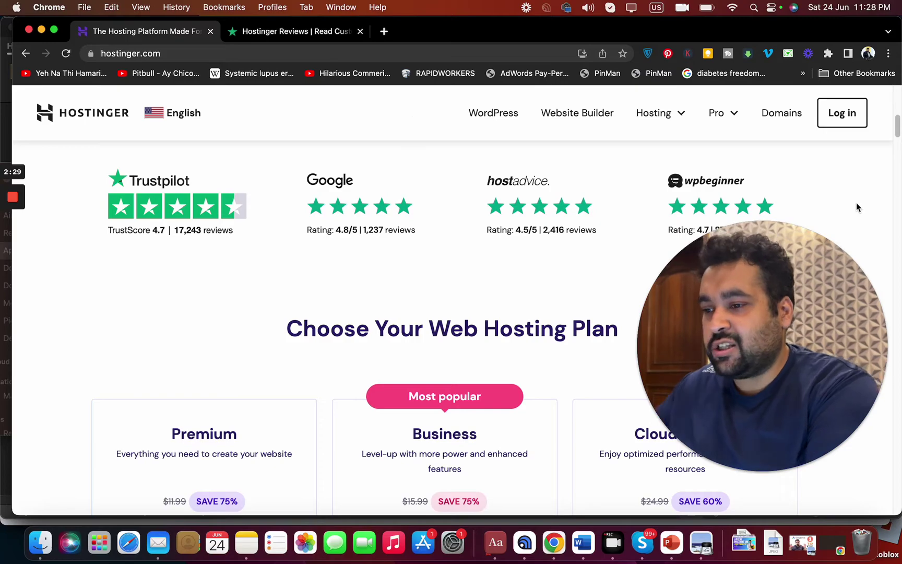
{"action": "left_click_drag", "start_coordinate": [897, 133], "coordinate": [896, 249]}
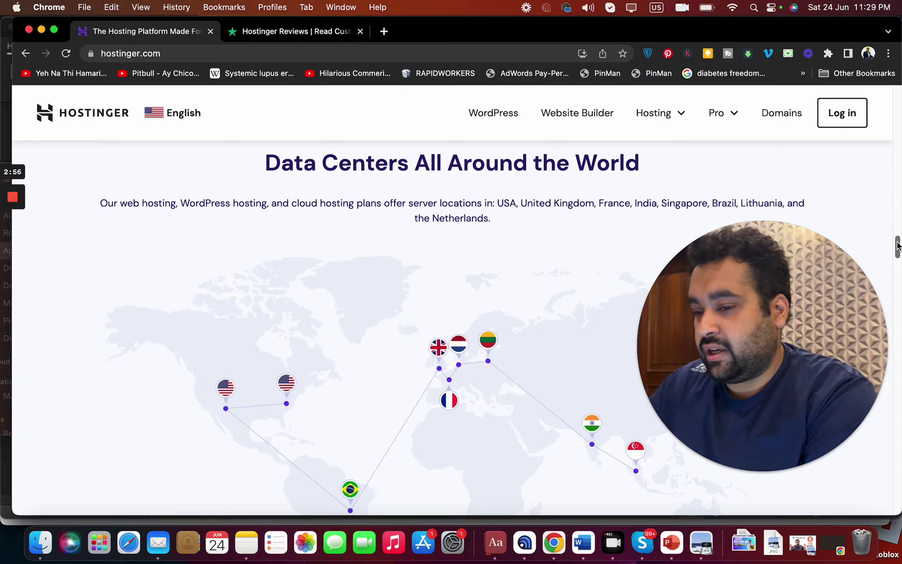
{"action": "left_click_drag", "start_coordinate": [898, 247], "coordinate": [899, 280]}
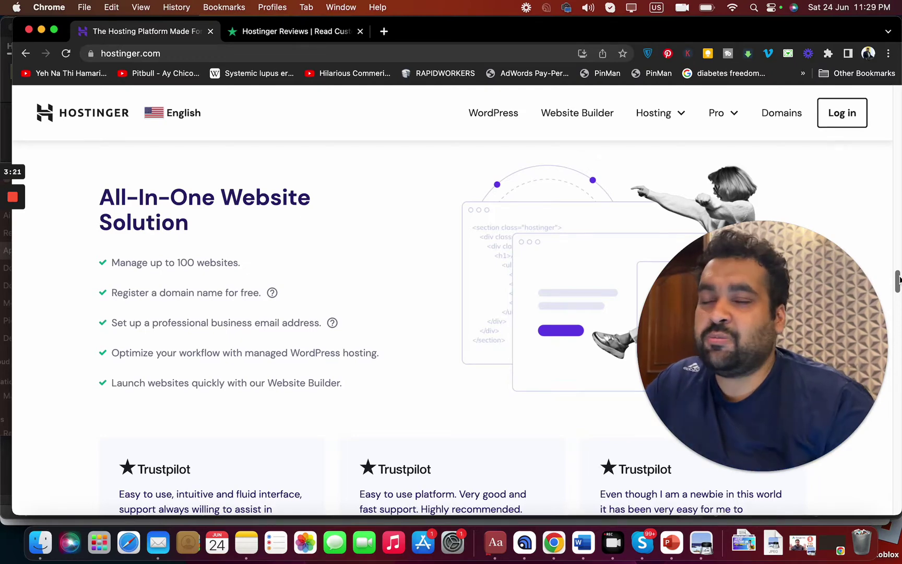
{"action": "left_click_drag", "start_coordinate": [898, 280], "coordinate": [899, 317]}
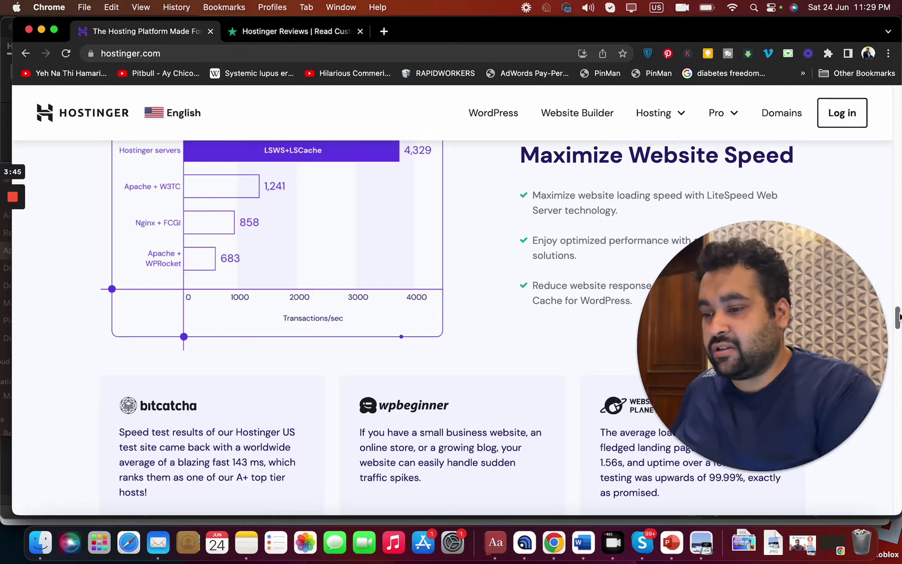
{"action": "left_click_drag", "start_coordinate": [898, 317], "coordinate": [895, 347]}
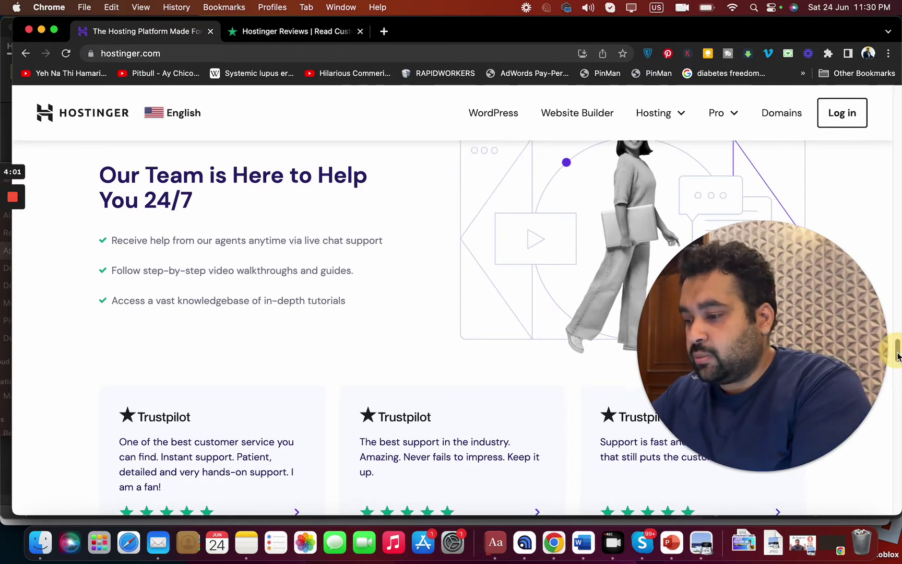
{"action": "scroll", "coordinate": [898, 359], "scroll_direction": "down", "scroll_amount": 3}
{"action": "left_click_drag", "start_coordinate": [898, 359], "coordinate": [899, 381]}
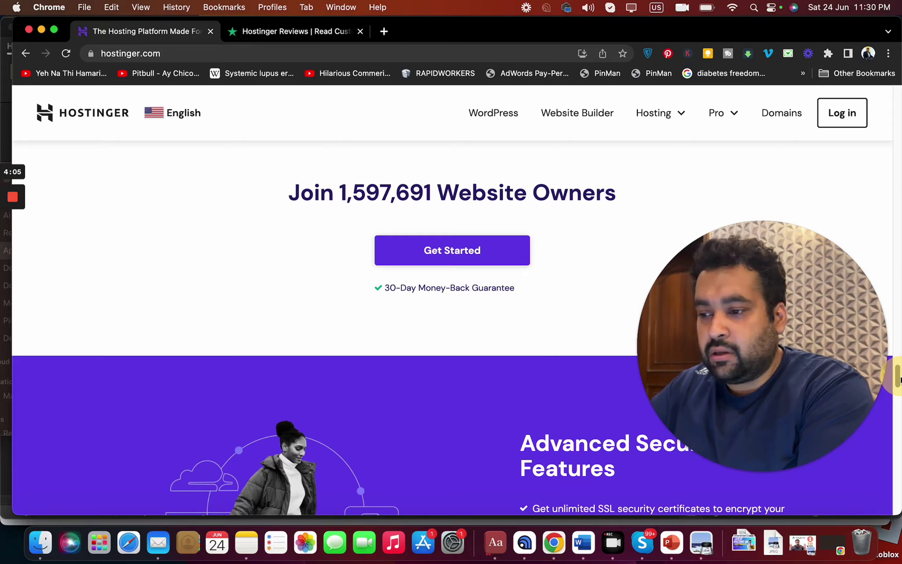
{"action": "left_click_drag", "start_coordinate": [899, 381], "coordinate": [899, 402]}
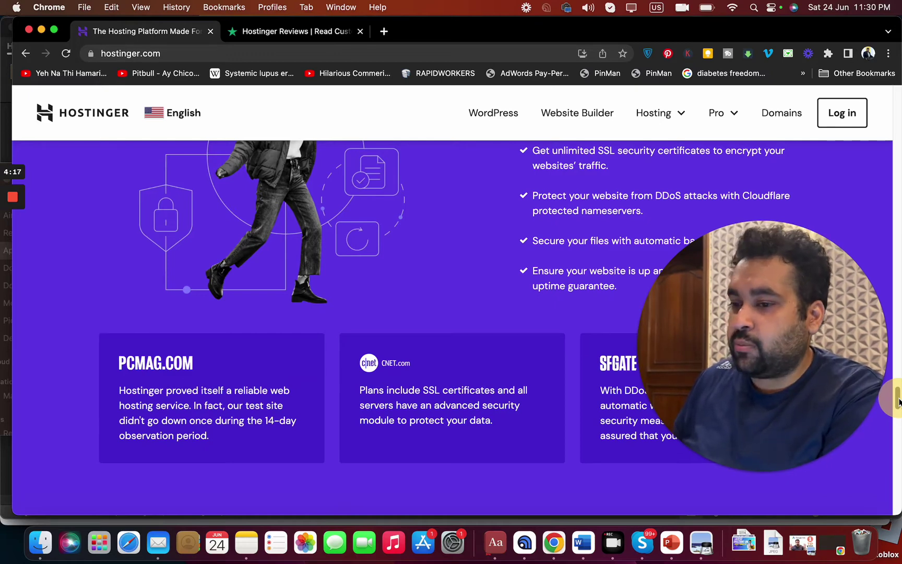
{"action": "left_click_drag", "start_coordinate": [899, 401], "coordinate": [898, 405]}
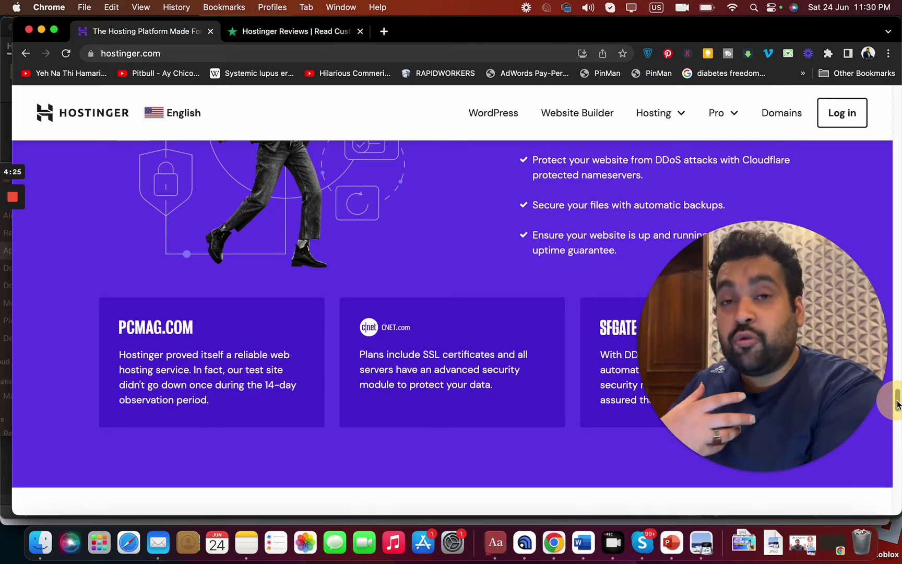
{"action": "left_click_drag", "start_coordinate": [898, 405], "coordinate": [899, 426]}
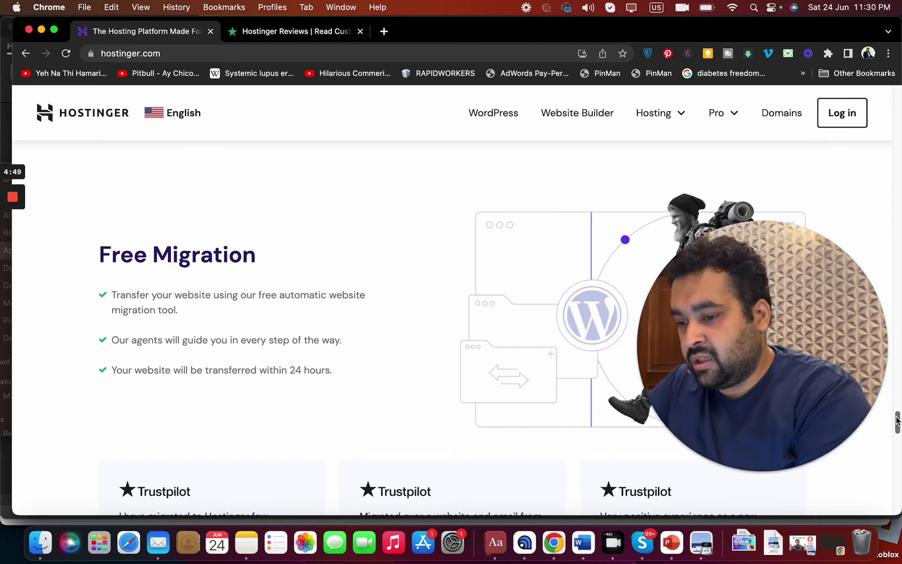
{"action": "mouse_move", "coordinate": [896, 425]}
{"action": "left_mouse_down"}
{"action": "mouse_move", "coordinate": [897, 492]}
{"action": "mouse_move", "coordinate": [894, 137]}
{"action": "left_mouse_up"}
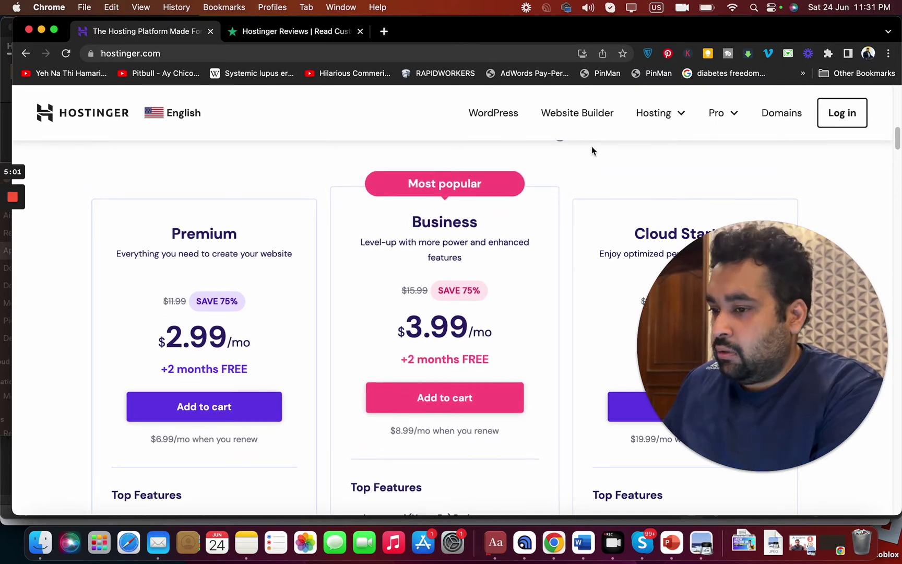
- Open the Web Hosting page and compare the plans' top features, highlighting Premium's Backups
{"action": "left_click", "coordinate": [649, 117]}
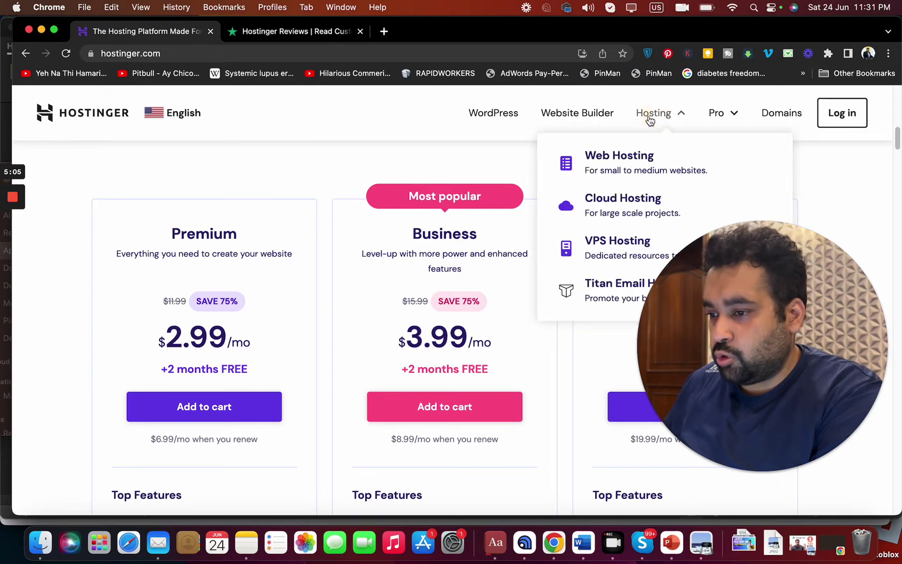
{"action": "left_click", "coordinate": [620, 155]}
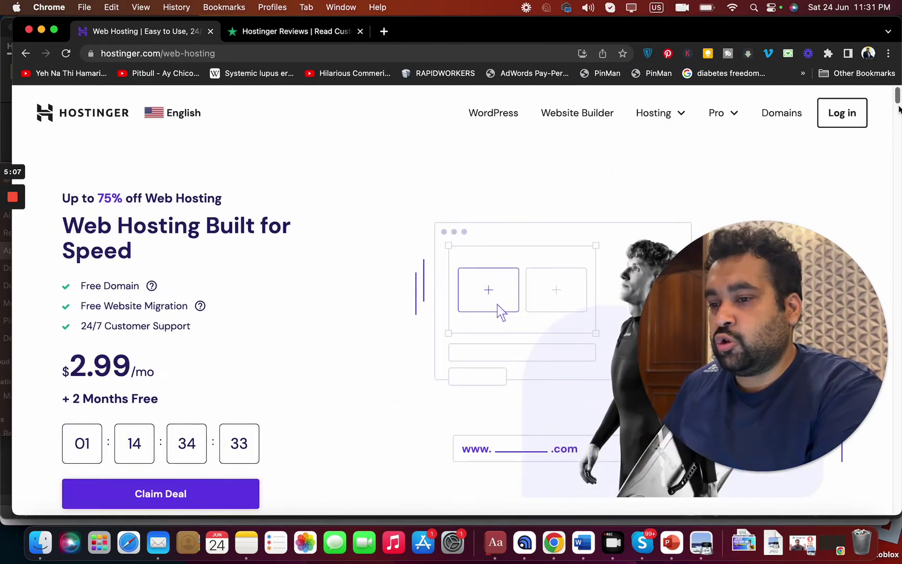
{"action": "left_click_drag", "start_coordinate": [898, 106], "coordinate": [894, 127]}
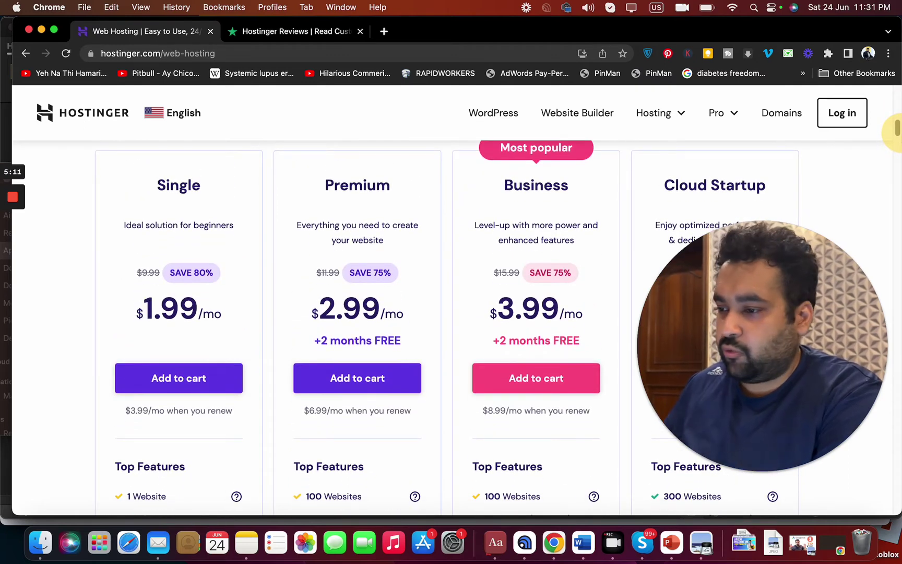
{"action": "left_click_drag", "start_coordinate": [895, 130], "coordinate": [895, 126]}
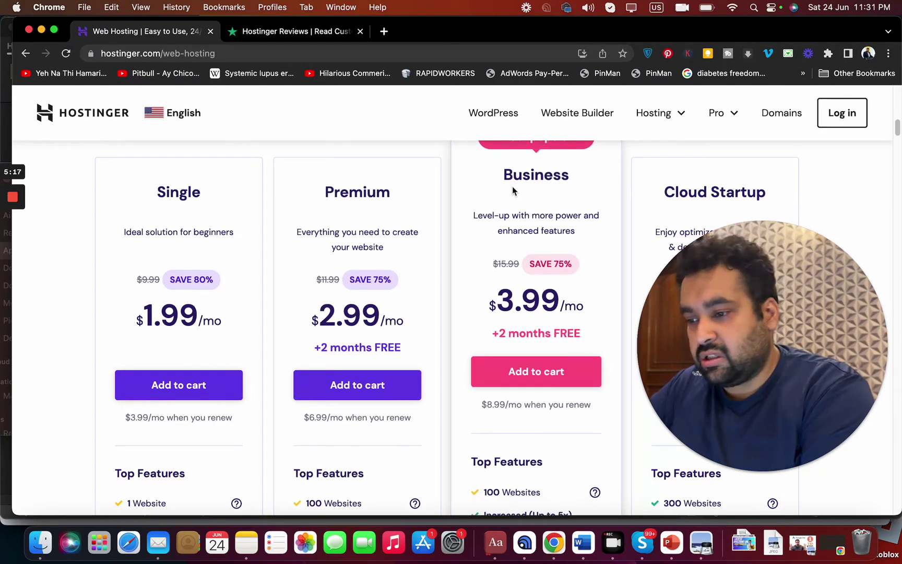
{"action": "left_click_drag", "start_coordinate": [895, 126], "coordinate": [896, 139]}
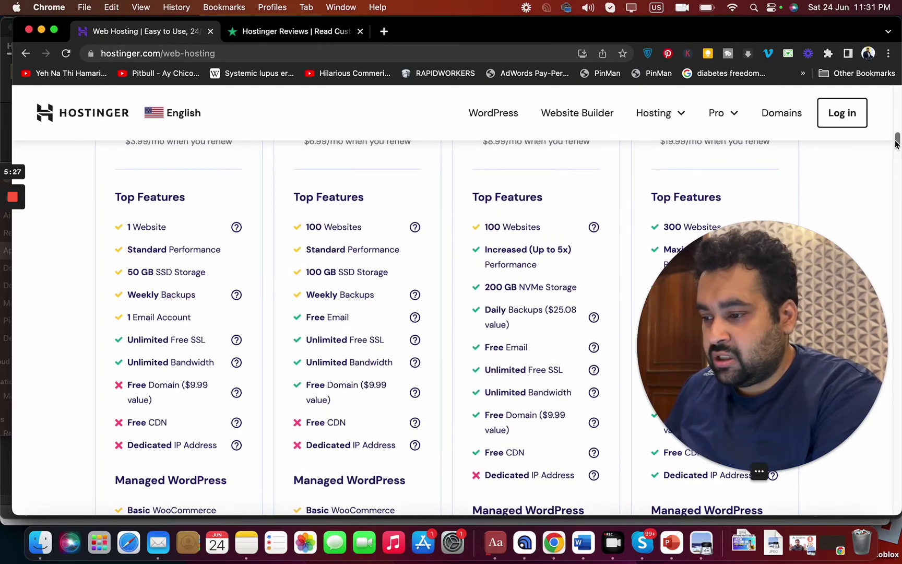
{"action": "mouse_move", "coordinate": [896, 142]}
{"action": "left_mouse_down"}
{"action": "mouse_move", "coordinate": [899, 152]}
{"action": "mouse_move", "coordinate": [896, 141]}
{"action": "left_mouse_up"}
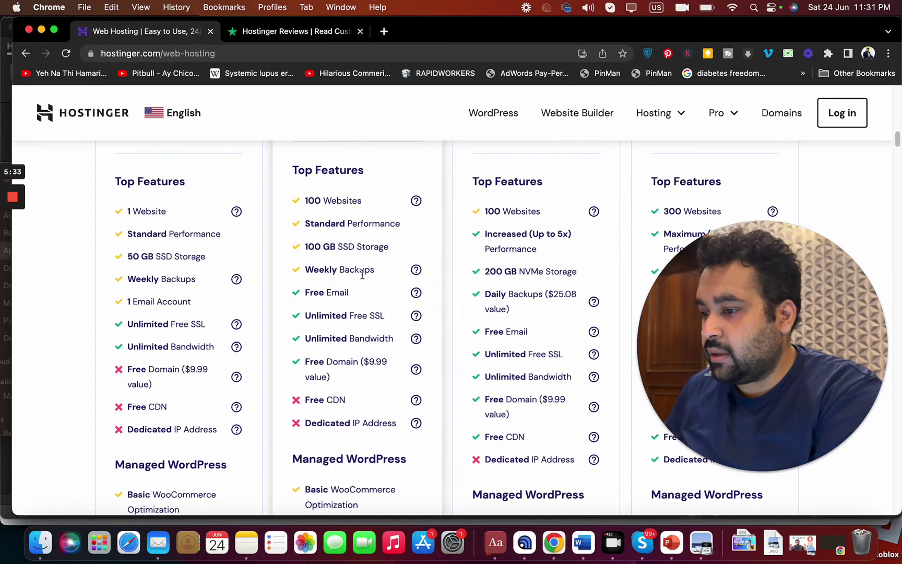
{"action": "left_click_drag", "start_coordinate": [375, 271], "coordinate": [331, 271]}
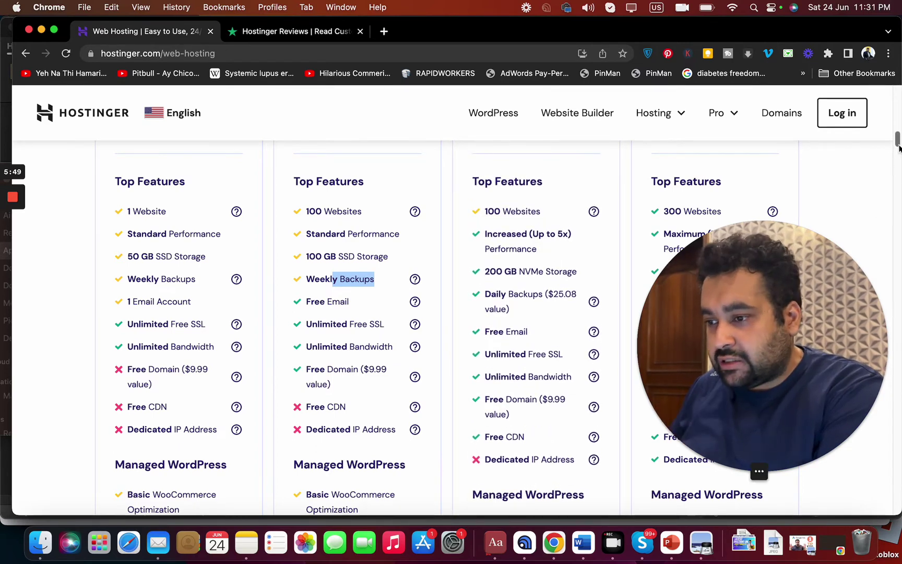
{"action": "left_click_drag", "start_coordinate": [898, 148], "coordinate": [897, 150]}
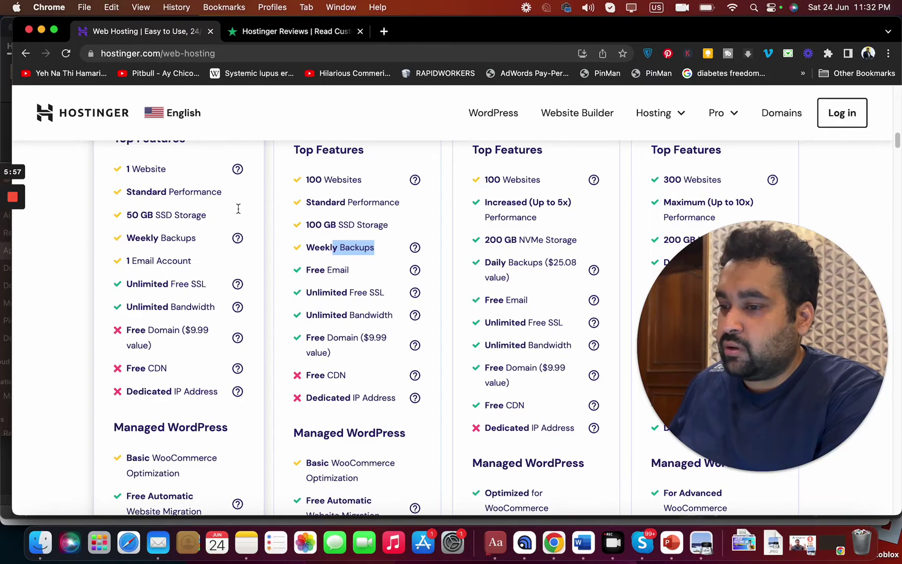
{"action": "mouse_move", "coordinate": [898, 141]}
{"action": "left_mouse_down"}
{"action": "mouse_move", "coordinate": [897, 121]}
{"action": "mouse_move", "coordinate": [899, 148]}
{"action": "mouse_move", "coordinate": [898, 134]}
{"action": "left_mouse_up"}
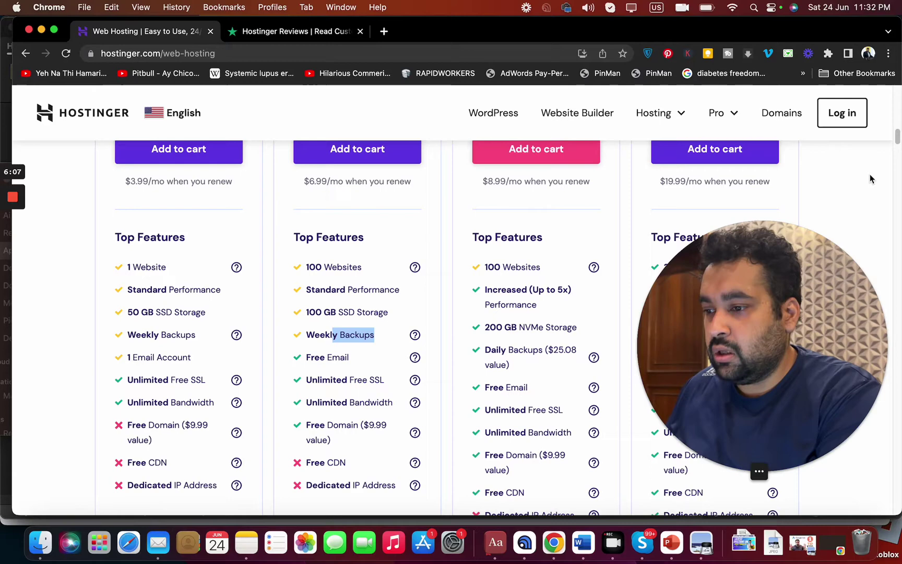
{"action": "left_click_drag", "start_coordinate": [898, 139], "coordinate": [898, 145]}
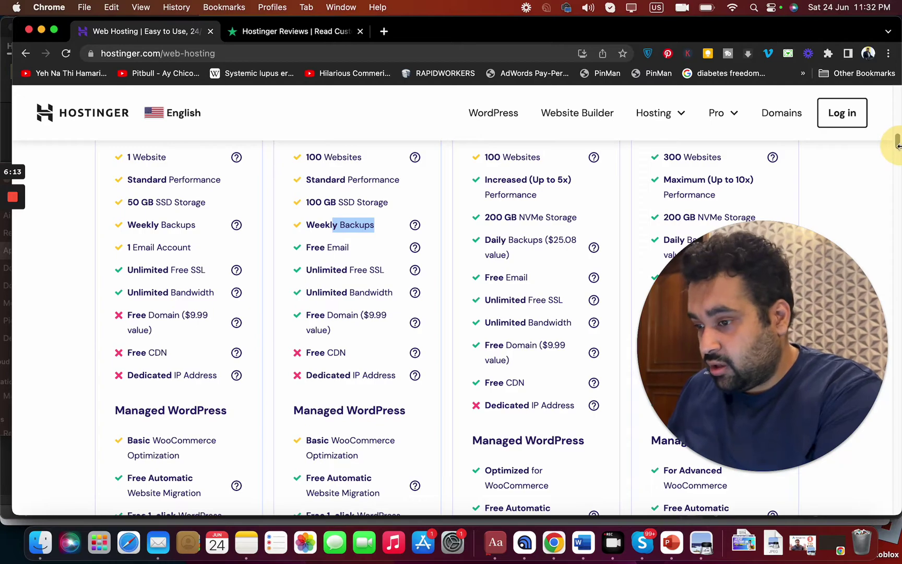
{"action": "mouse_move", "coordinate": [898, 152]}
{"action": "left_mouse_down"}
{"action": "mouse_move", "coordinate": [895, 131]}
{"action": "mouse_move", "coordinate": [893, 212]}
{"action": "mouse_move", "coordinate": [895, 131]}
{"action": "left_mouse_up"}
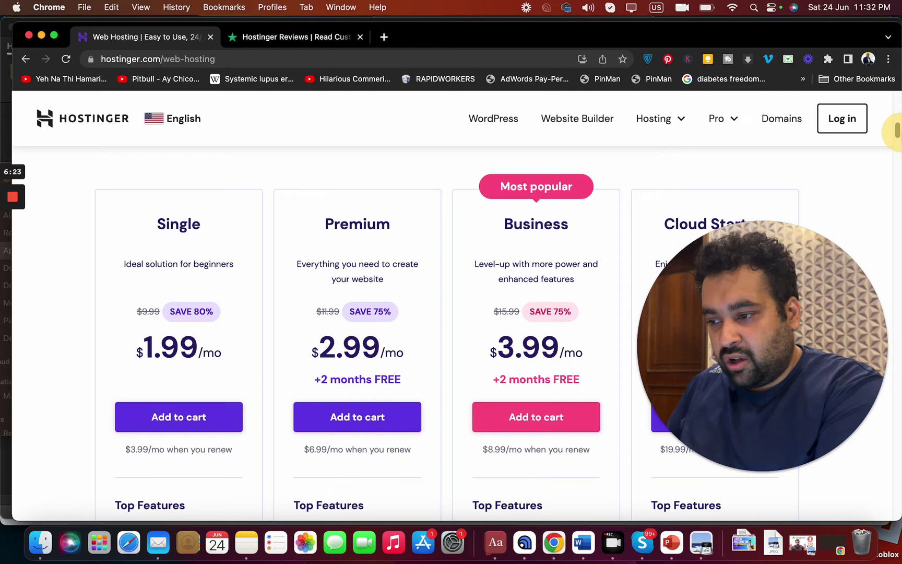
- Add the Premium 48-month plan to the cart and apply coupon ALIRAZAMARKETING, totalling $129.17
{"action": "left_click", "coordinate": [361, 415]}
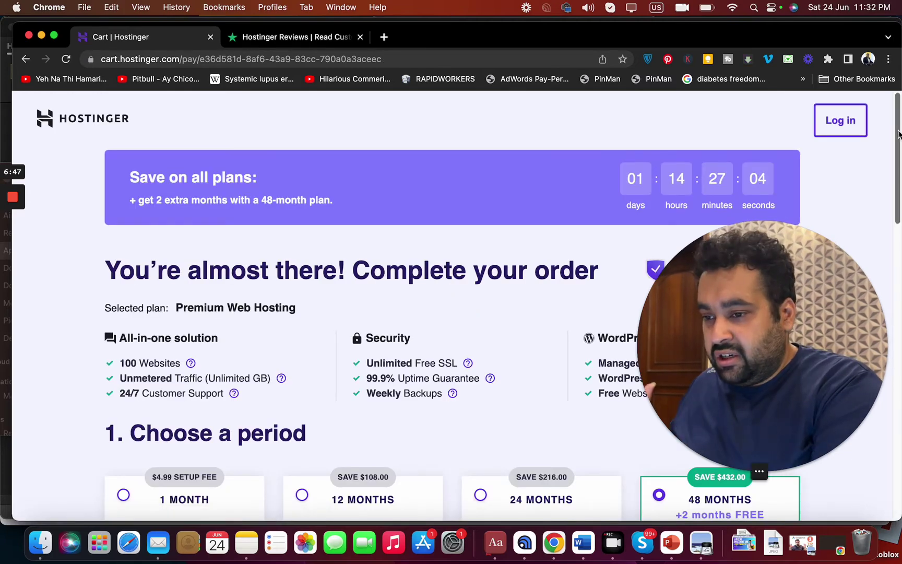
{"action": "scroll", "coordinate": [899, 134], "scroll_direction": "down", "scroll_amount": 4}
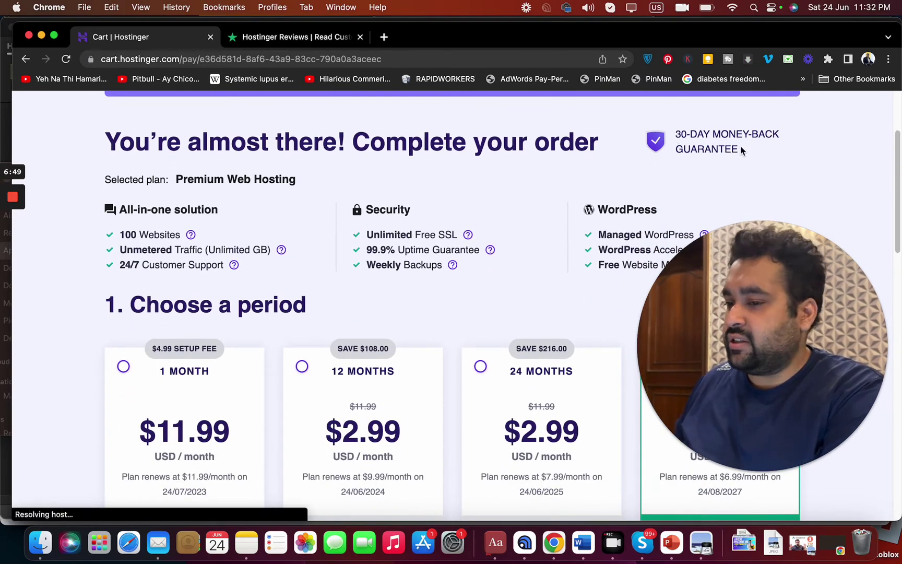
{"action": "left_click_drag", "start_coordinate": [895, 174], "coordinate": [884, 242]}
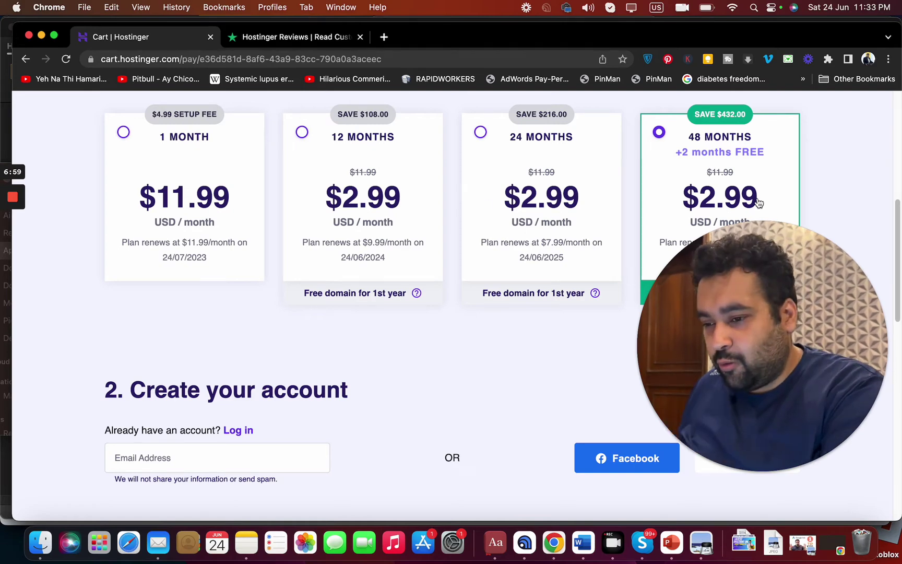
{"action": "left_click_drag", "start_coordinate": [895, 226], "coordinate": [897, 307]}
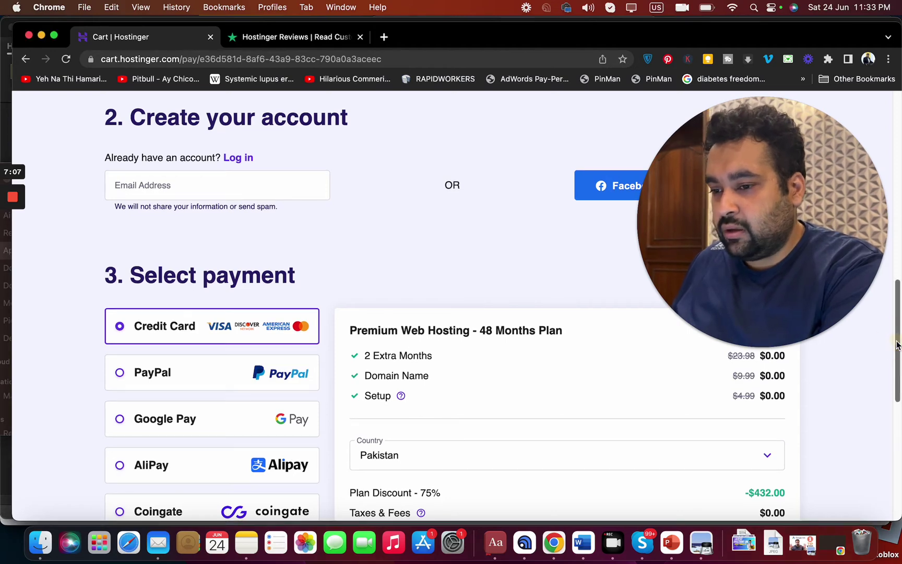
{"action": "left_click_drag", "start_coordinate": [897, 344], "coordinate": [896, 403]}
{"action": "left_click", "coordinate": [375, 384]}
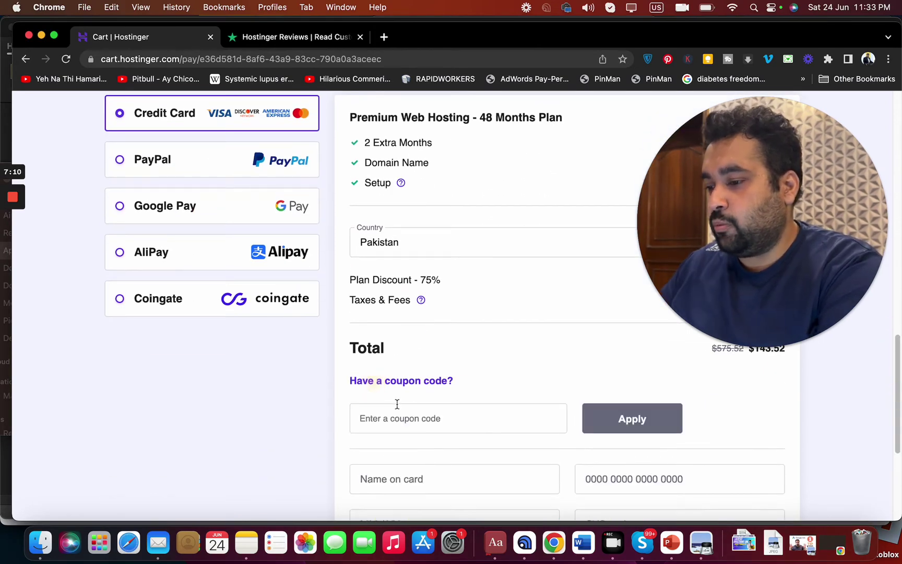
{"action": "left_click", "coordinate": [393, 415]}
{"action": "type", "text": "ALIRAZAM"}
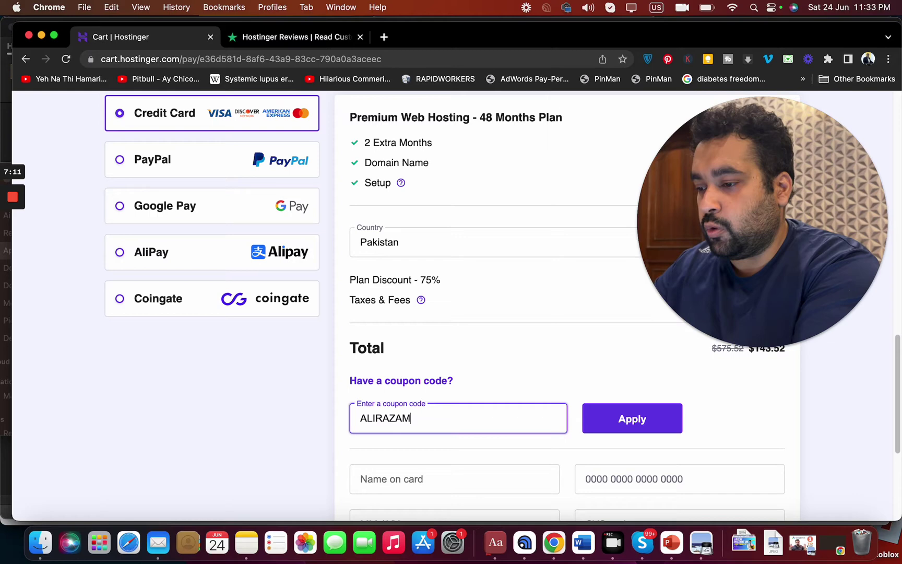
{"action": "type", "text": "ARKETING"}
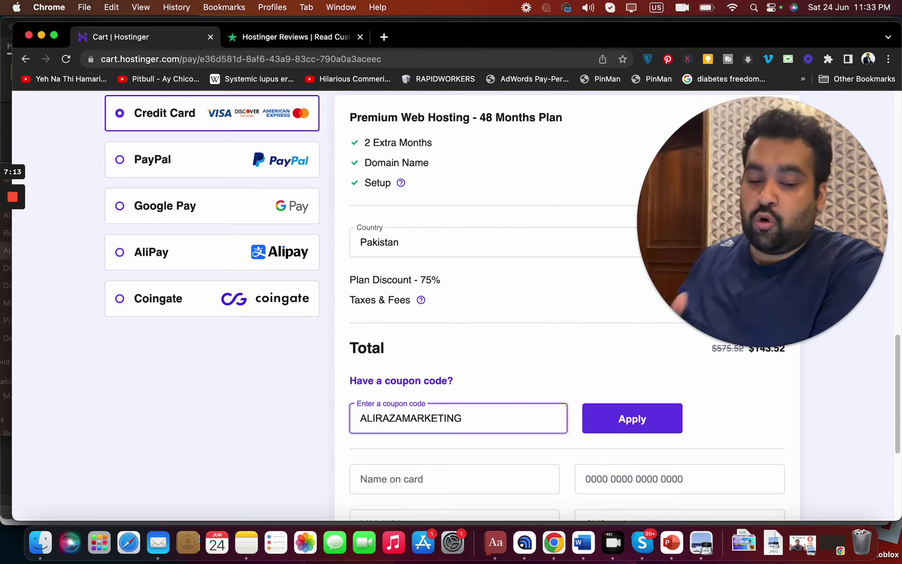
{"action": "left_click", "coordinate": [653, 422]}
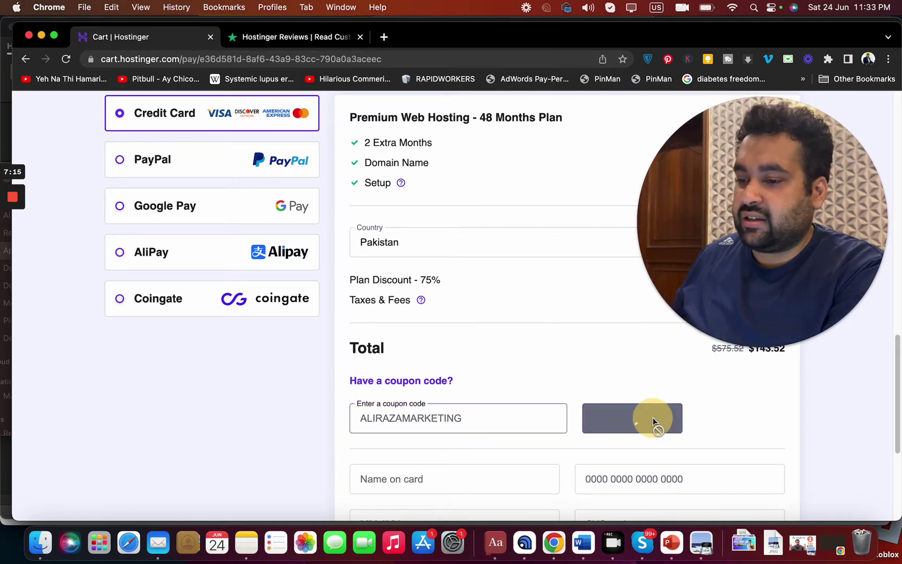
{"action": "left_click_drag", "start_coordinate": [709, 248], "coordinate": [715, 129]}
{"action": "left_click", "coordinate": [752, 347]}
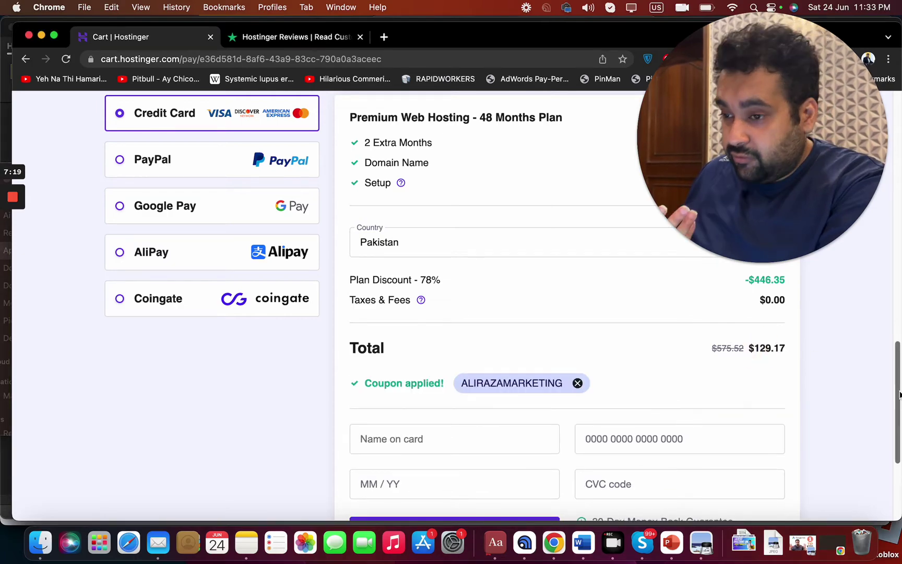
{"action": "left_click_drag", "start_coordinate": [897, 343], "coordinate": [894, 207]}
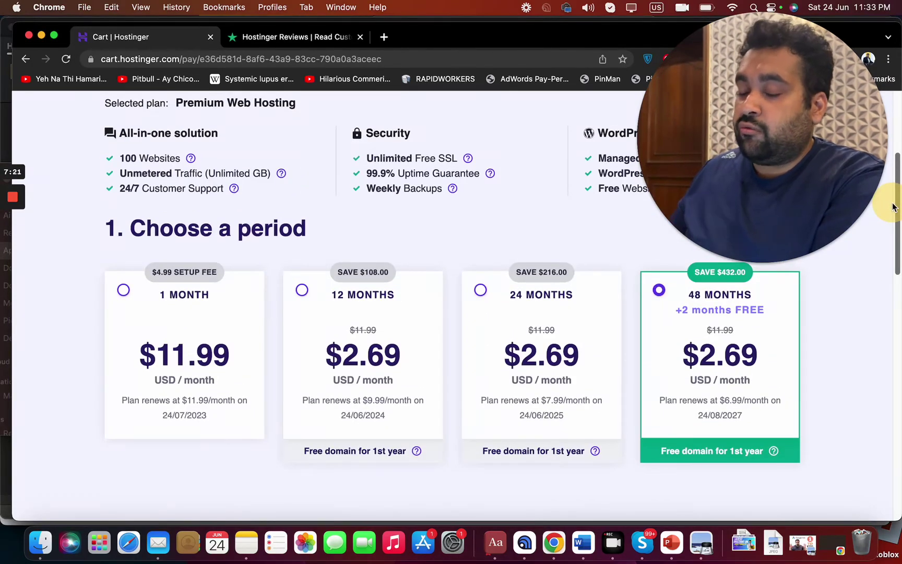
{"action": "left_click_drag", "start_coordinate": [894, 206], "coordinate": [893, 144]}
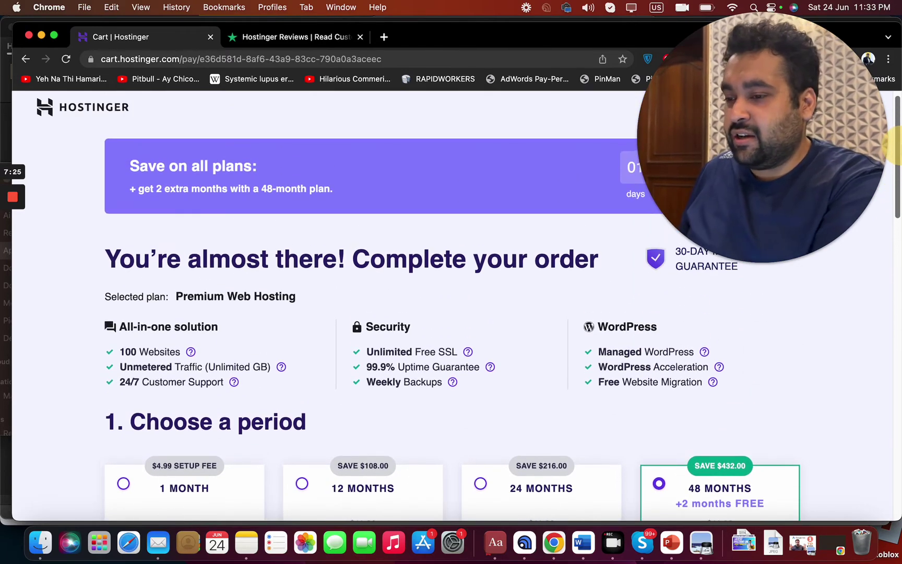
- Load hostinger.com and log in to the hPanel dashboard with the Business Web Hosting plan
{"action": "left_click", "coordinate": [409, 59]}
{"action": "type", "text": "HOS"}
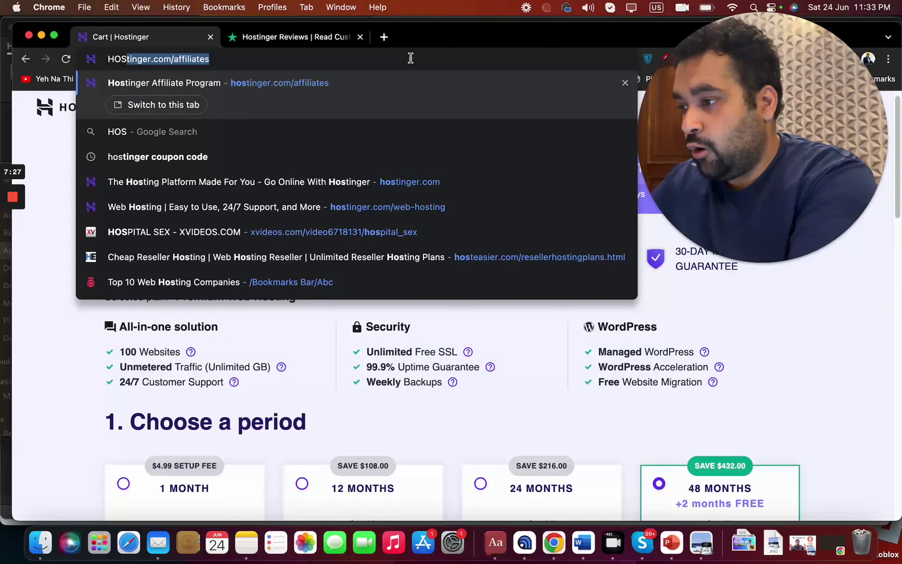
{"action": "type", "text": "TINGer.c"}
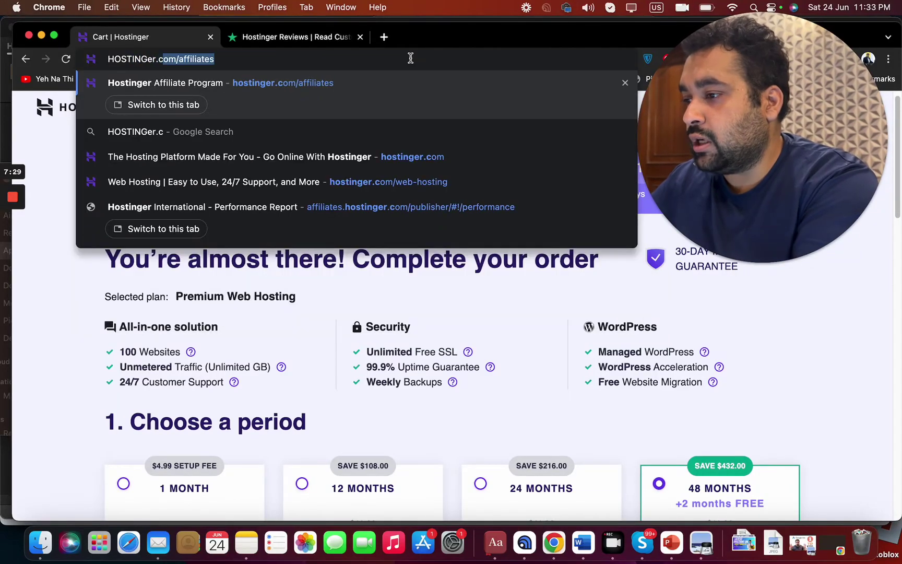
{"action": "type", "text": "om"}
{"action": "key", "text": "Return"}
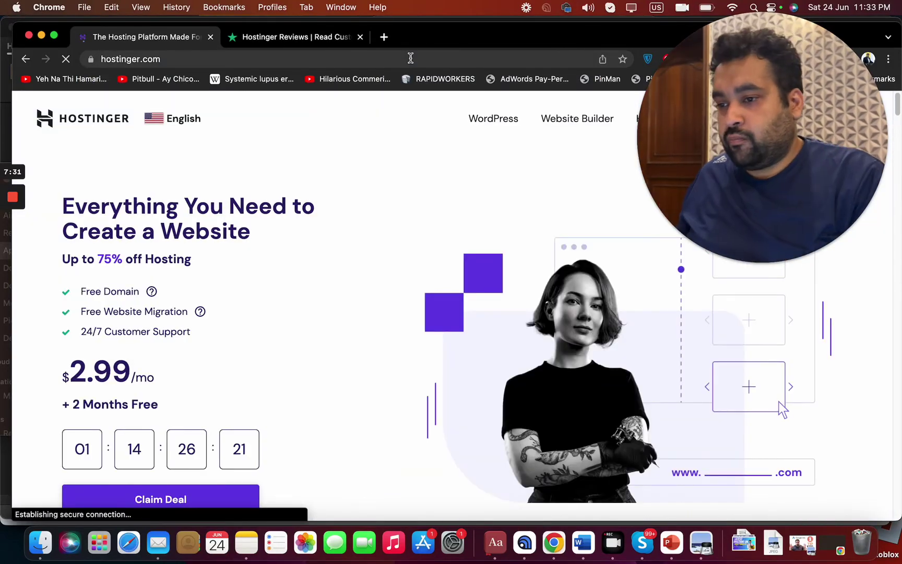
{"action": "left_click_drag", "start_coordinate": [722, 105], "coordinate": [722, 263]}
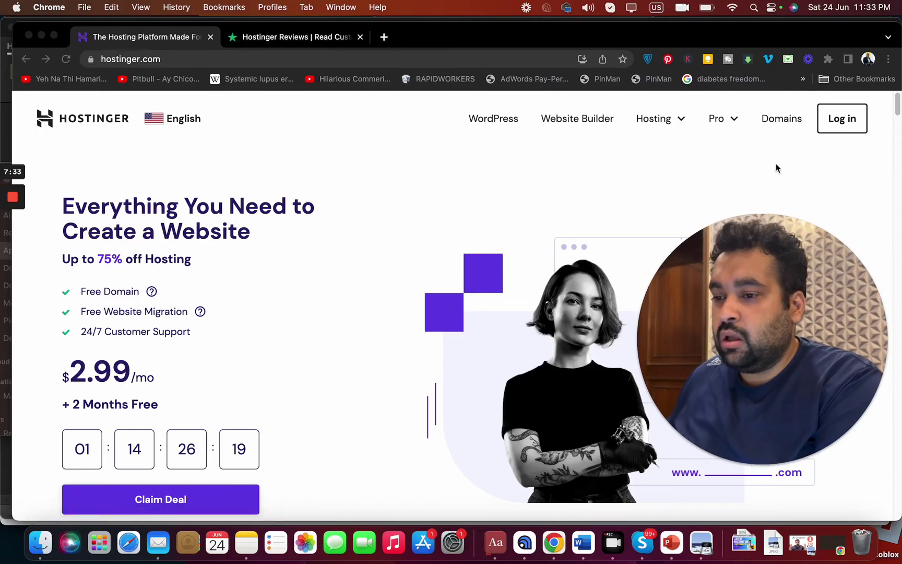
{"action": "left_click", "coordinate": [847, 131]}
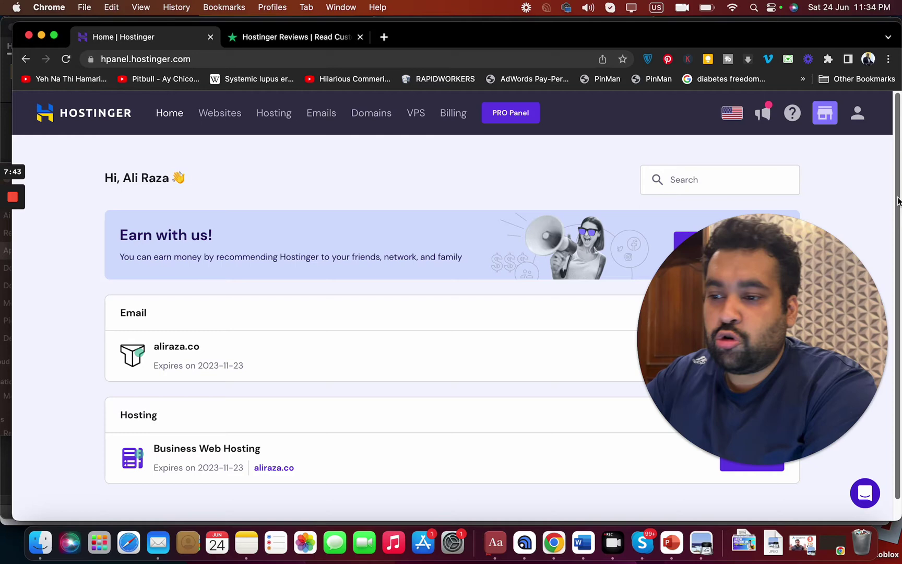
{"action": "mouse_move", "coordinate": [896, 202]}
{"action": "left_mouse_down"}
{"action": "mouse_move", "coordinate": [897, 209]}
{"action": "mouse_move", "coordinate": [892, 187]}
{"action": "left_mouse_up"}
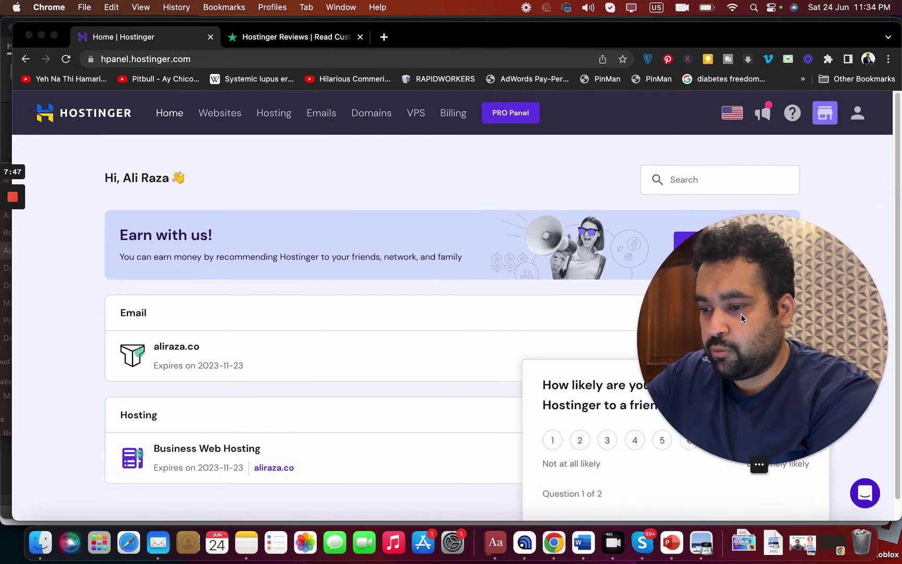
- Dismiss the recommendation survey and open management for the Email service
{"action": "left_click_drag", "start_coordinate": [740, 314], "coordinate": [770, 178]}
{"action": "left_click", "coordinate": [798, 385]}
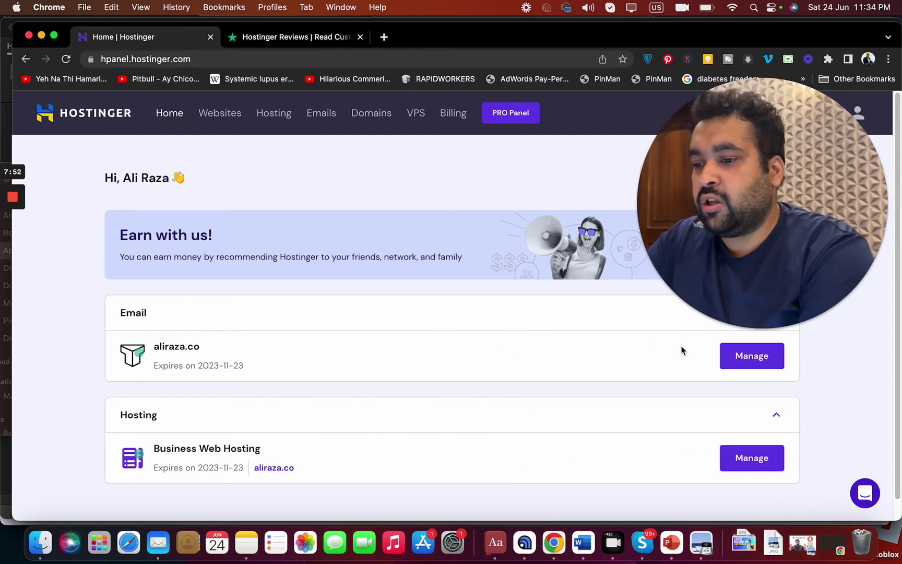
{"action": "left_click", "coordinate": [737, 366]}
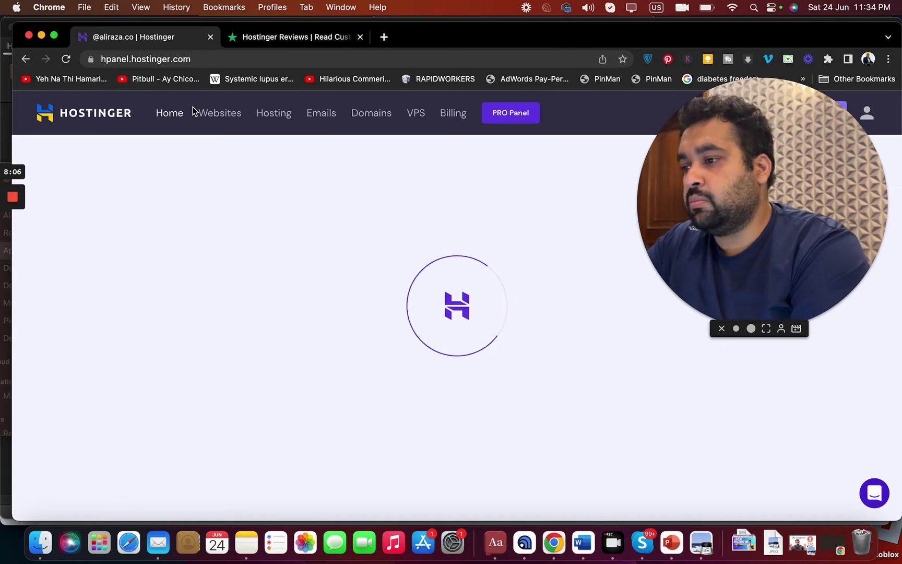
- Reload the stalled page twice and reopen Email management, showing Email Accounts and Catch-all
{"action": "left_click", "coordinate": [169, 60]}
{"action": "key", "text": "Return"}
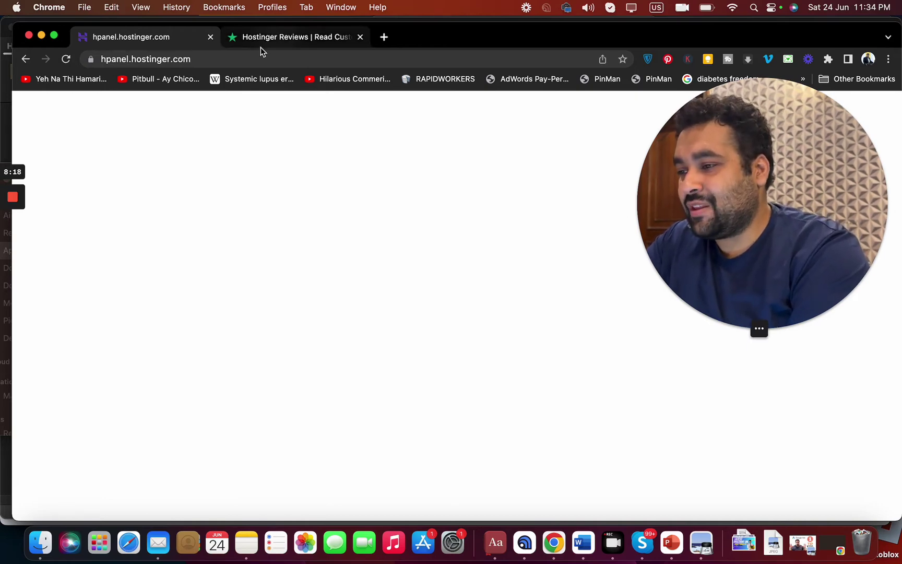
{"action": "left_click", "coordinate": [233, 60]}
{"action": "key", "text": "Return"}
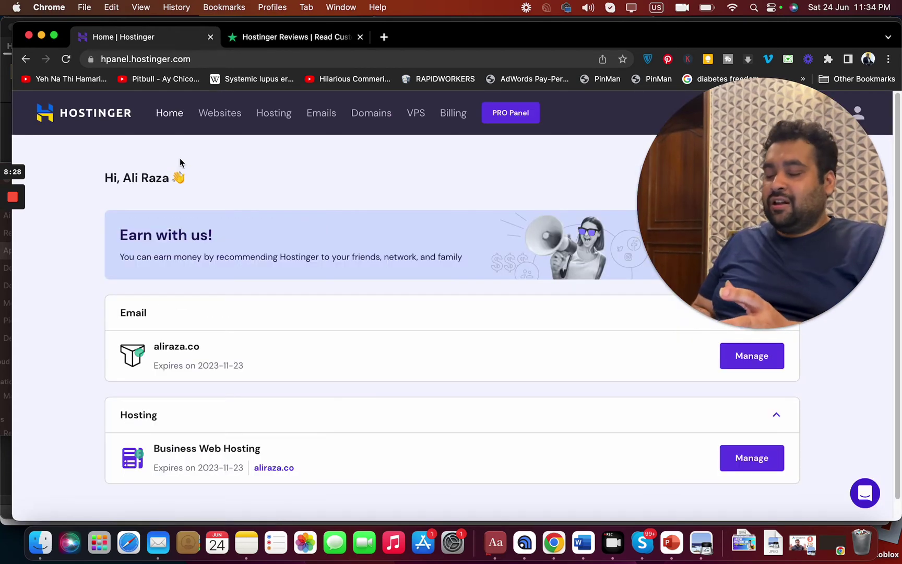
{"action": "left_click", "coordinate": [728, 362]}
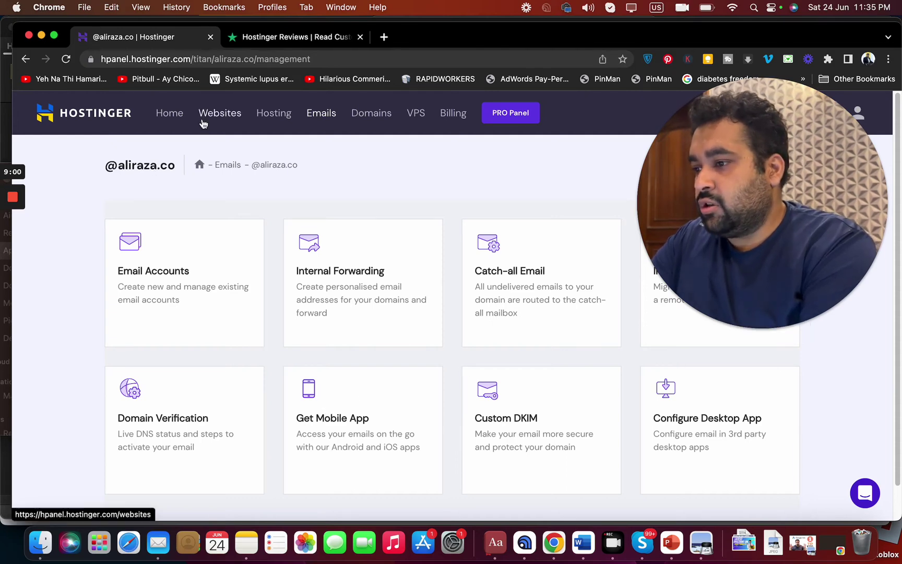
- Strip the email path from the hpanel.hostinger.com address to return to the hPanel home
{"action": "left_click", "coordinate": [24, 61]}
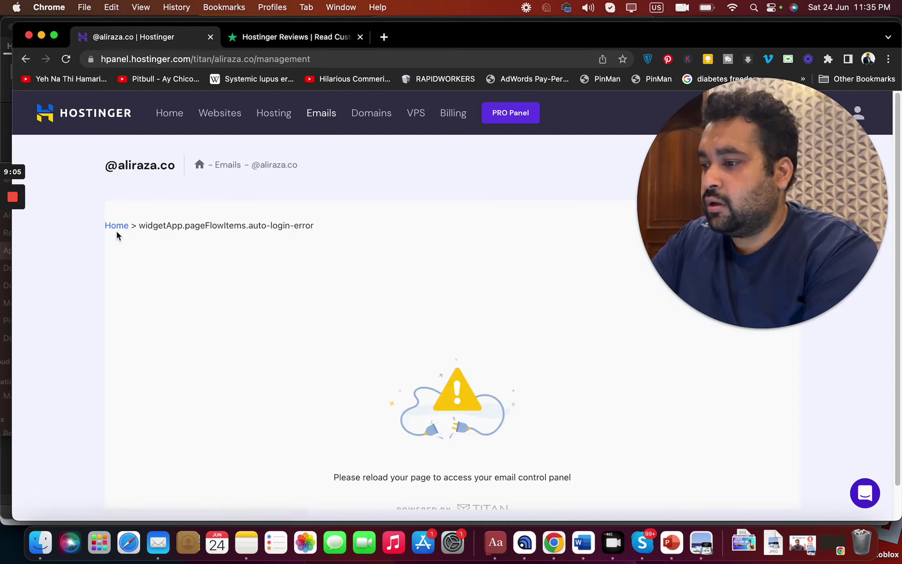
{"action": "left_click", "coordinate": [117, 229]}
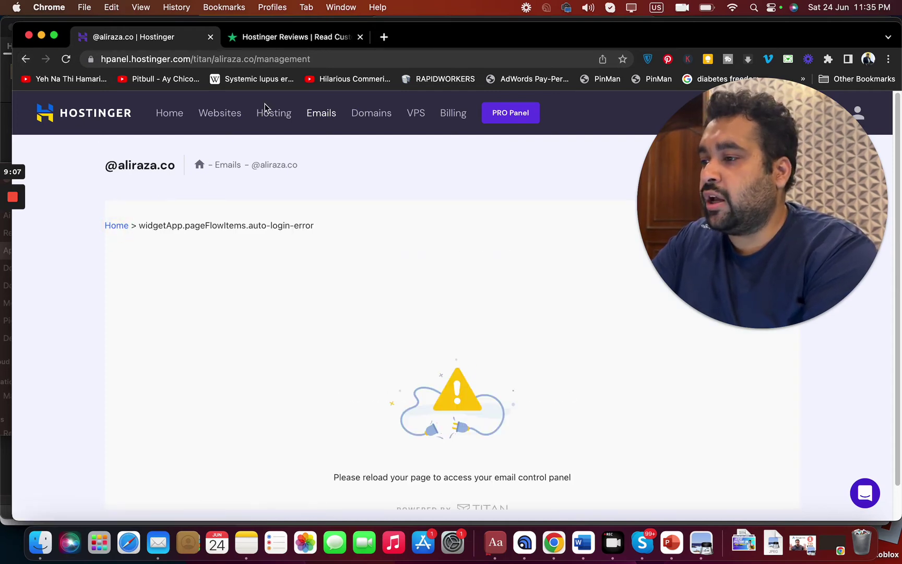
{"action": "left_click_drag", "start_coordinate": [200, 62], "coordinate": [383, 57]}
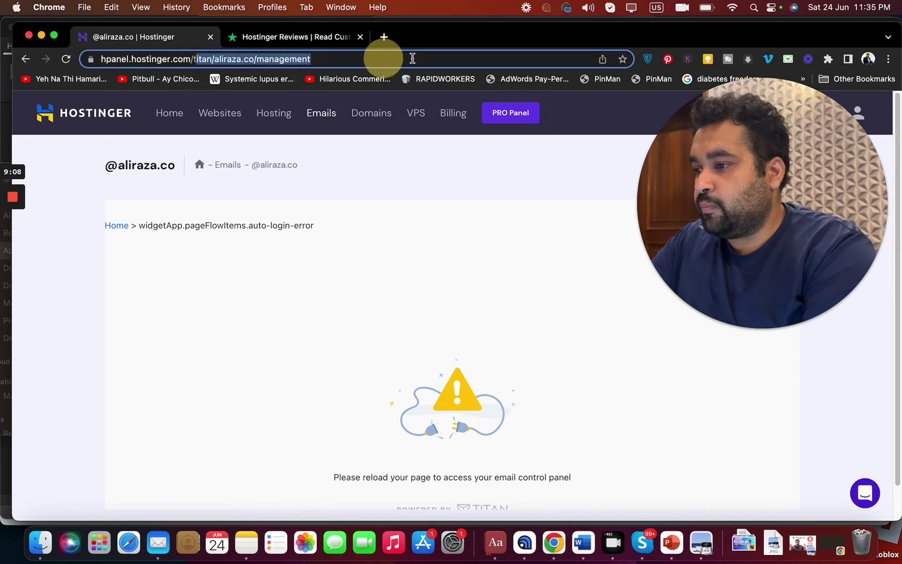
{"action": "key", "text": "BackSpace"}
{"action": "key", "text": "Return"}
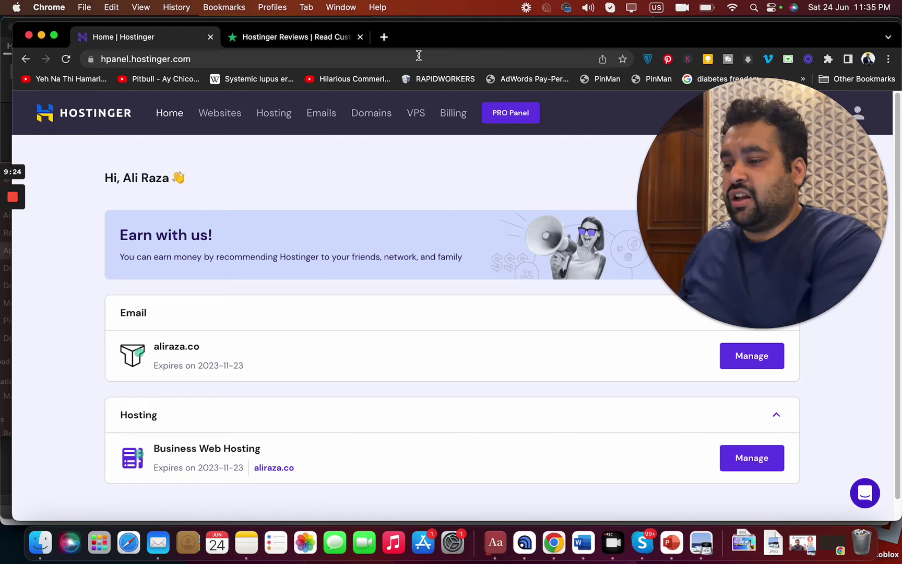
- Open the Business Web Hosting dashboard and review its 75 performance score and improvement tips
{"action": "left_click", "coordinate": [729, 457]}
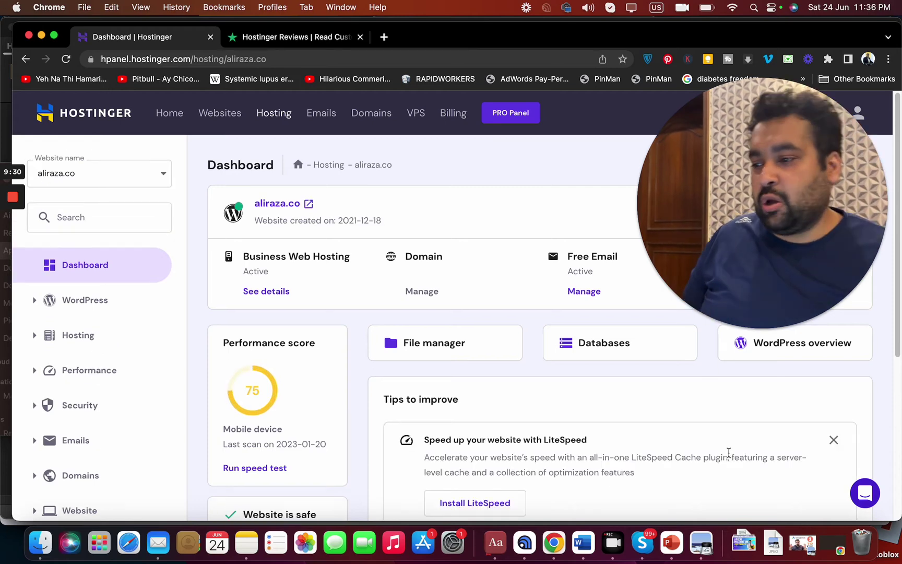
{"action": "mouse_move", "coordinate": [771, 295]}
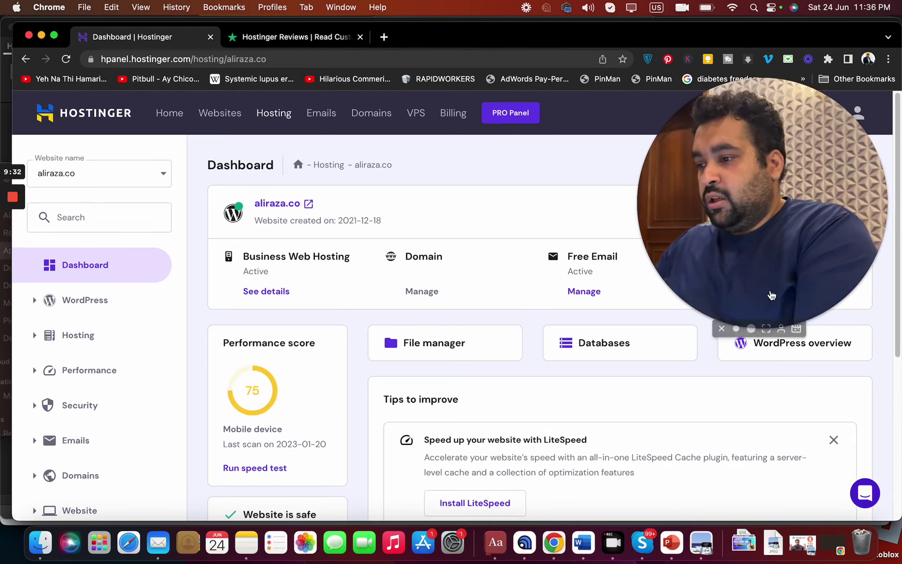
{"action": "left_click_drag", "start_coordinate": [771, 296], "coordinate": [772, 248]}
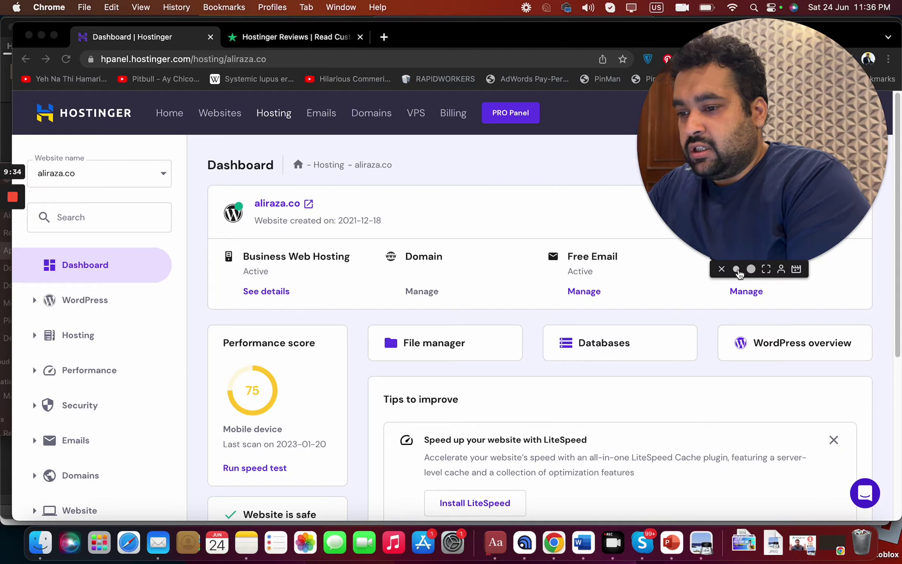
{"action": "left_click", "coordinate": [738, 271]}
{"action": "left_click_drag", "start_coordinate": [701, 248], "coordinate": [828, 136]}
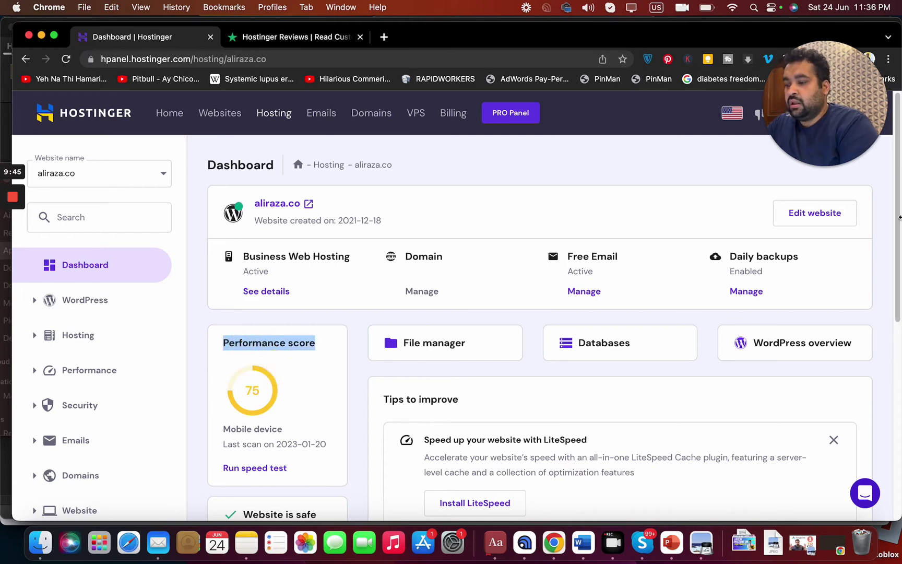
{"action": "left_click_drag", "start_coordinate": [898, 201], "coordinate": [896, 277]}
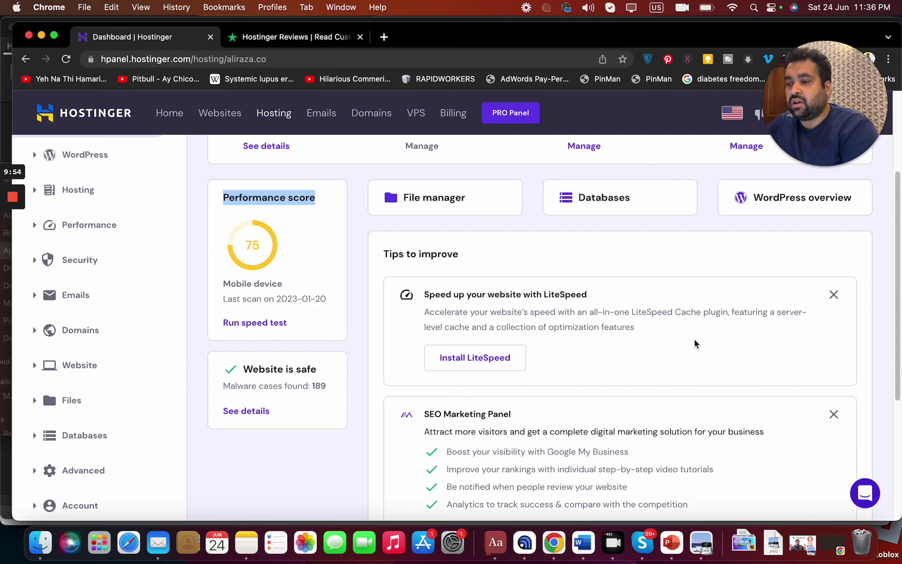
{"action": "left_click_drag", "start_coordinate": [900, 285], "coordinate": [893, 251]}
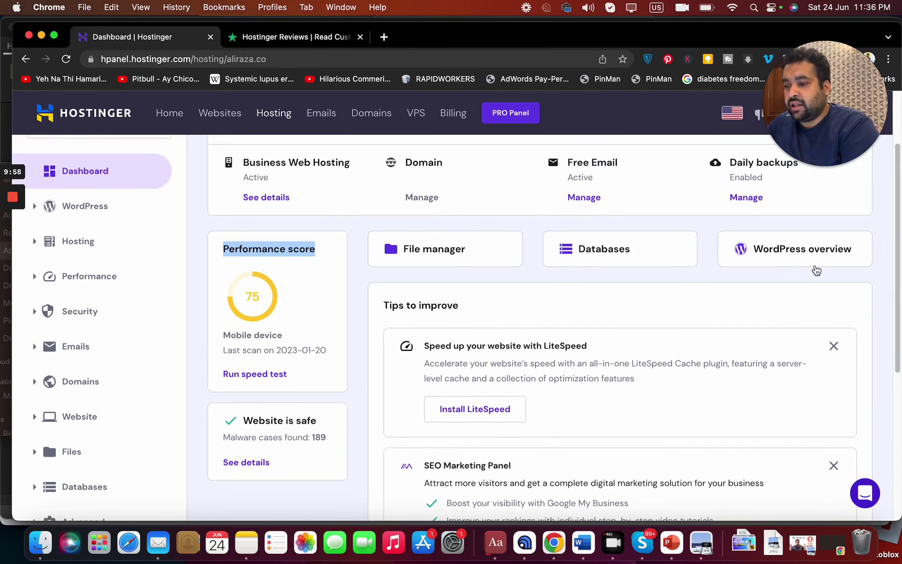
{"action": "mouse_move", "coordinate": [899, 280]}
{"action": "left_mouse_down"}
{"action": "mouse_move", "coordinate": [880, 467]}
{"action": "mouse_move", "coordinate": [892, 296]}
{"action": "mouse_move", "coordinate": [894, 321]}
{"action": "left_mouse_up"}
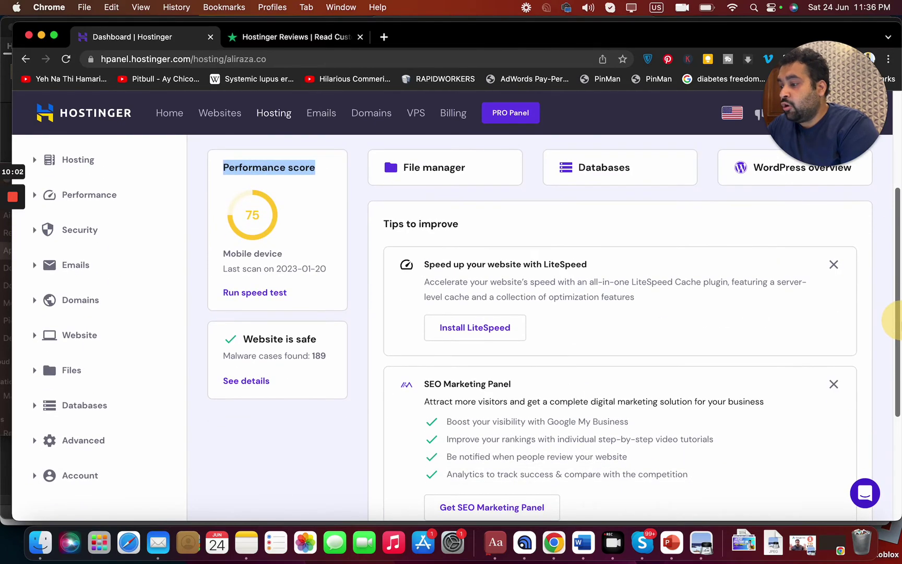
{"action": "scroll", "coordinate": [893, 320], "scroll_direction": "down", "scroll_amount": 1}
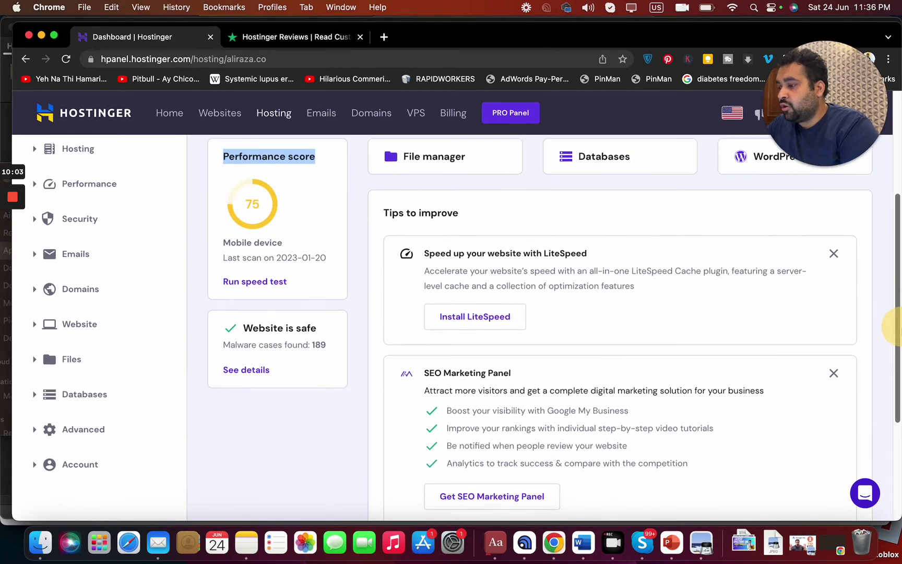
- Open the Migrate Website Add request form, noting the 24-hour migration time, then return to Dashboard
{"action": "left_click", "coordinate": [35, 325]}
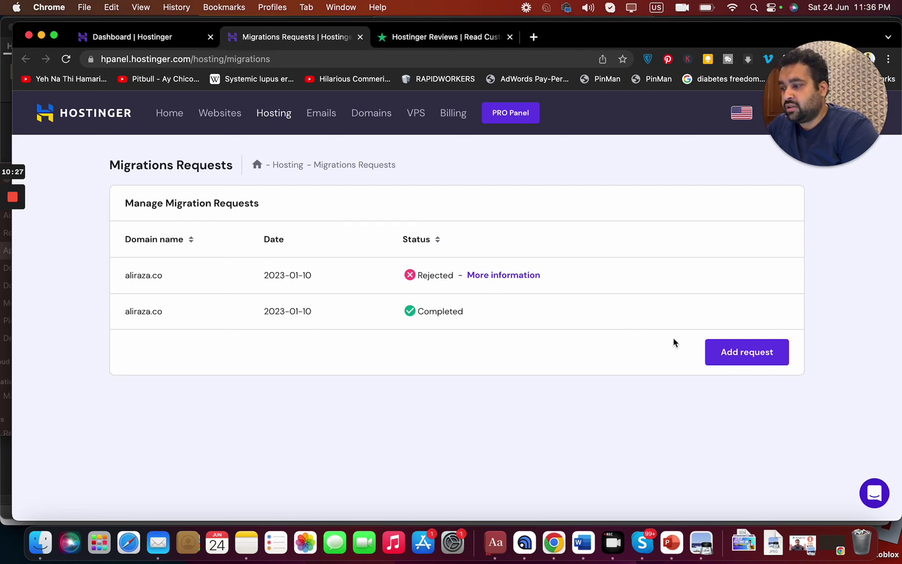
{"action": "left_click", "coordinate": [736, 356]}
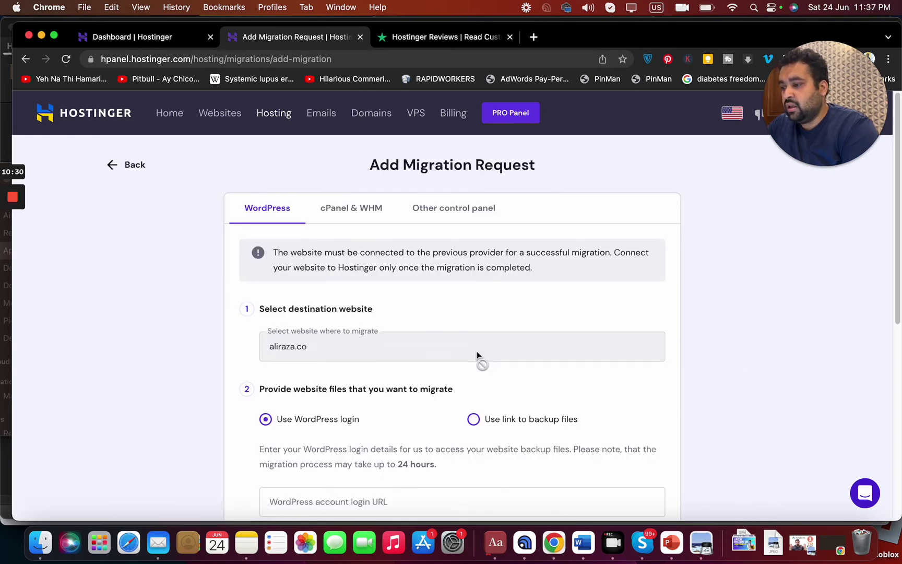
{"action": "left_click_drag", "start_coordinate": [899, 247], "coordinate": [899, 333]}
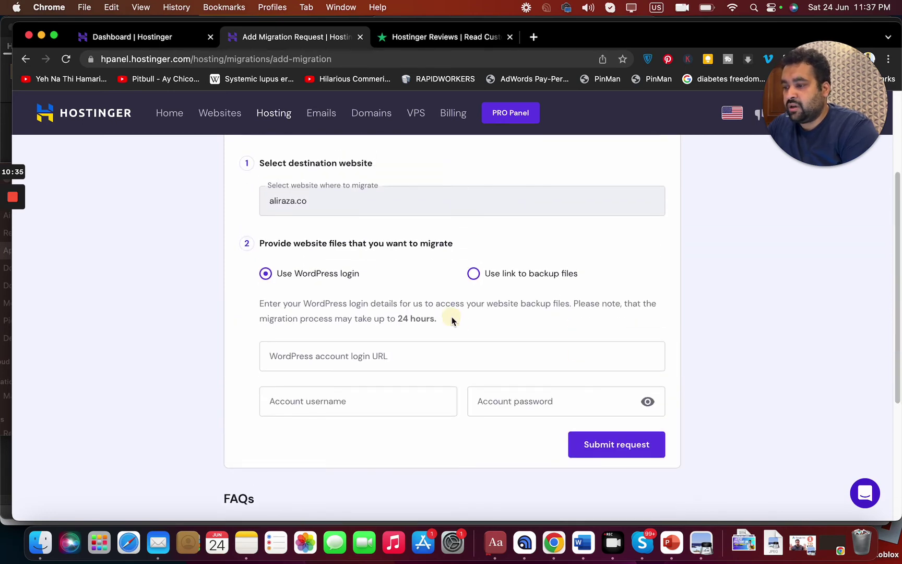
{"action": "left_click_drag", "start_coordinate": [452, 320], "coordinate": [335, 309]}
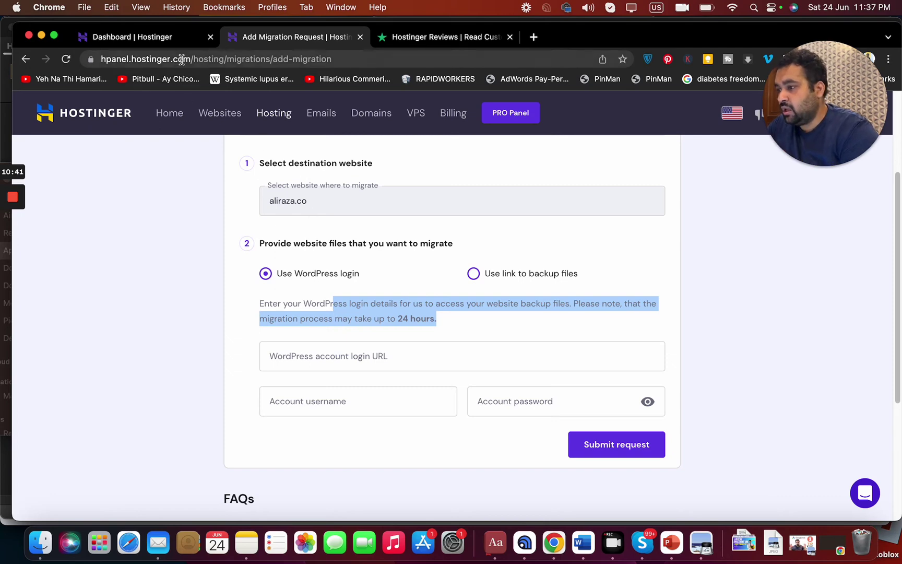
{"action": "left_click", "coordinate": [190, 45]}
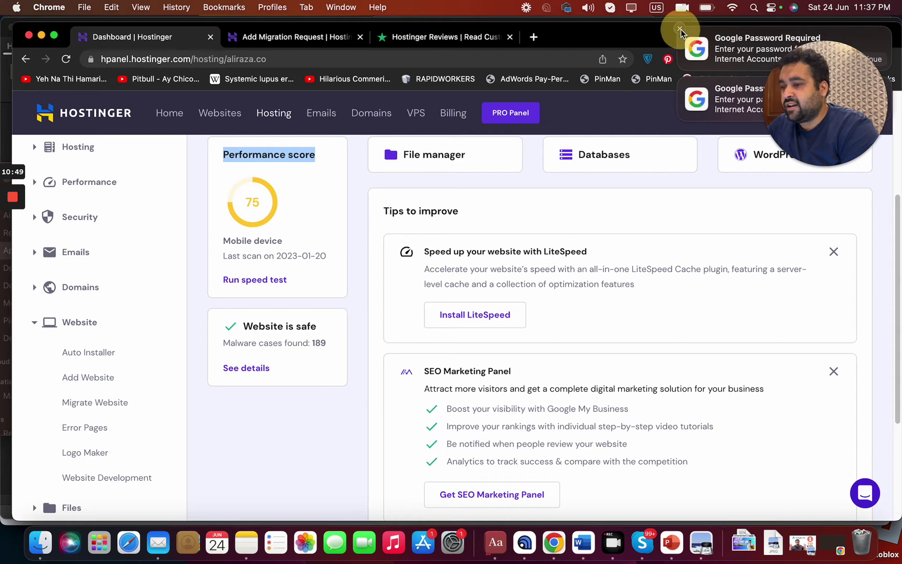
- Dismiss both Google password notifications and collapse the Website menu
{"action": "left_click", "coordinate": [680, 30]}
{"action": "left_click", "coordinate": [679, 31]}
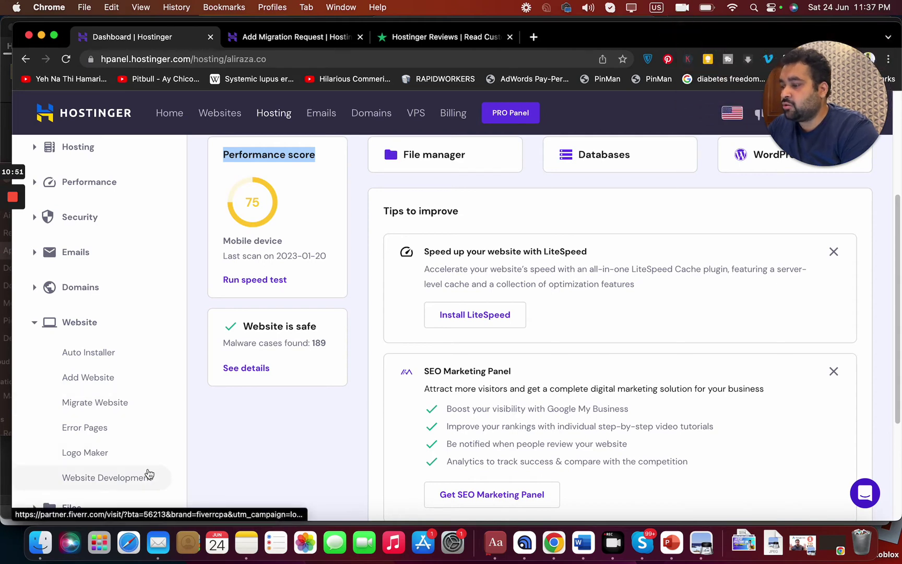
{"action": "left_click", "coordinate": [39, 328]}
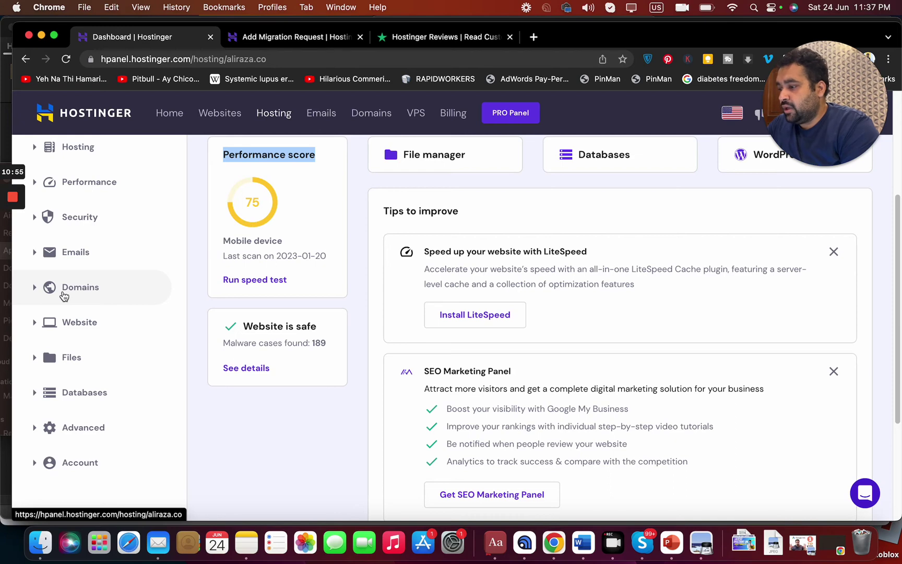
{"action": "scroll", "coordinate": [71, 252], "scroll_direction": "up", "scroll_amount": 2}
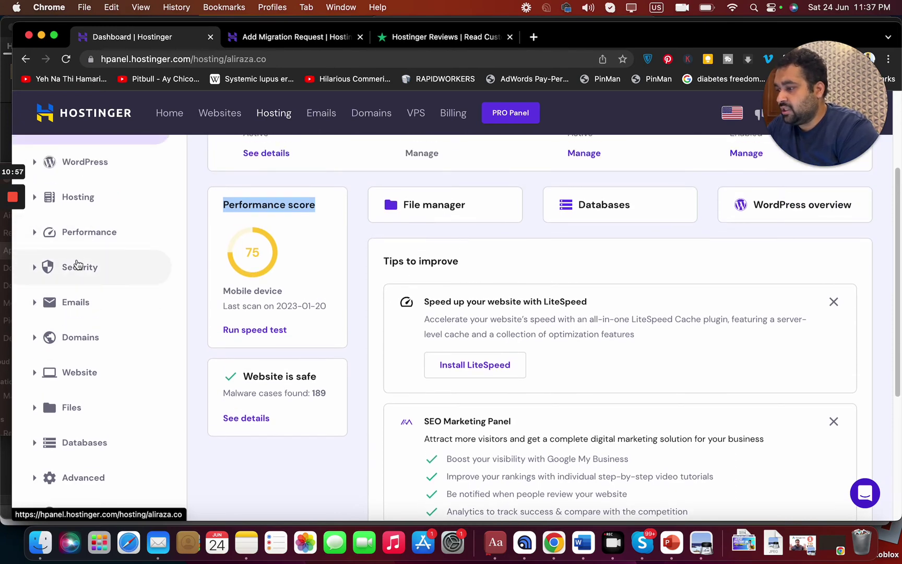
- Expand the Security, Performance, Hosting and WordPress sidebar menus
{"action": "left_click", "coordinate": [77, 264]}
{"action": "scroll", "coordinate": [78, 266], "scroll_direction": "up", "scroll_amount": 1}
{"action": "left_click", "coordinate": [69, 263]}
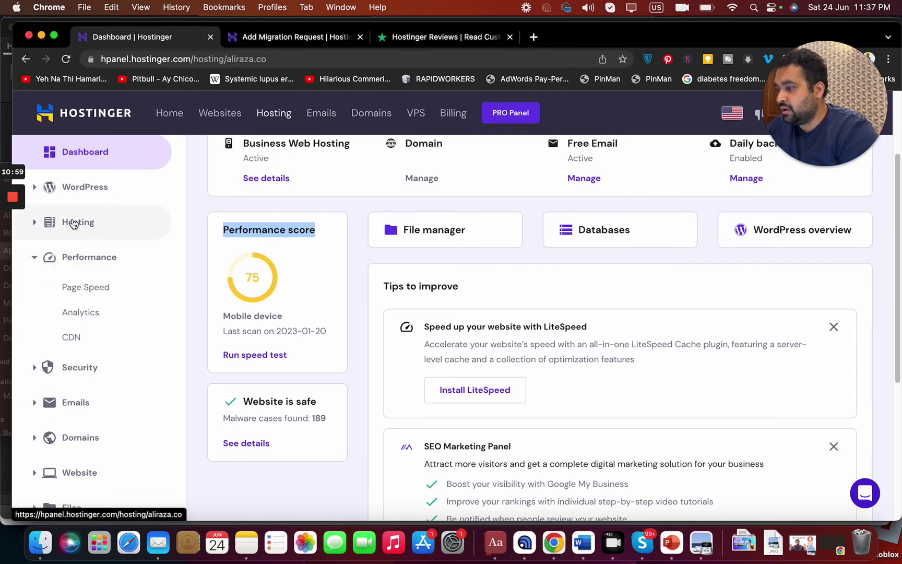
{"action": "left_click", "coordinate": [74, 222]}
{"action": "left_click", "coordinate": [82, 188]}
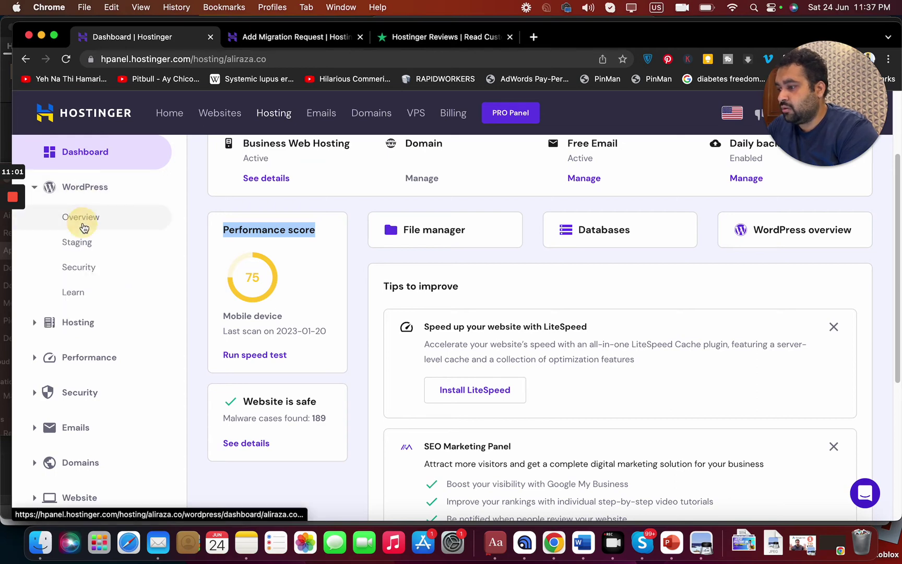
- From aliraza.co's WordPress overview, start a new WordPress install and expand its Advanced options
{"action": "left_click", "coordinate": [82, 218]}
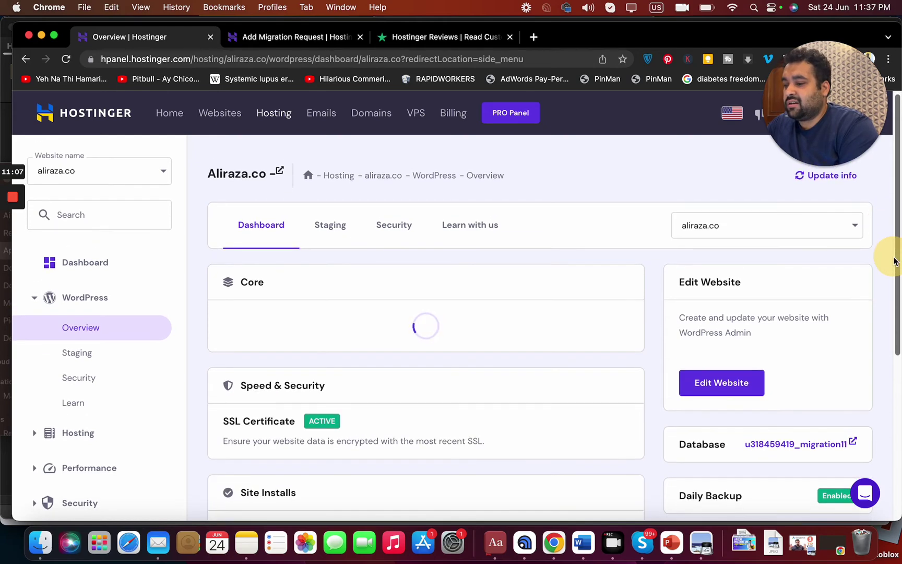
{"action": "left_click_drag", "start_coordinate": [897, 256], "coordinate": [900, 416]}
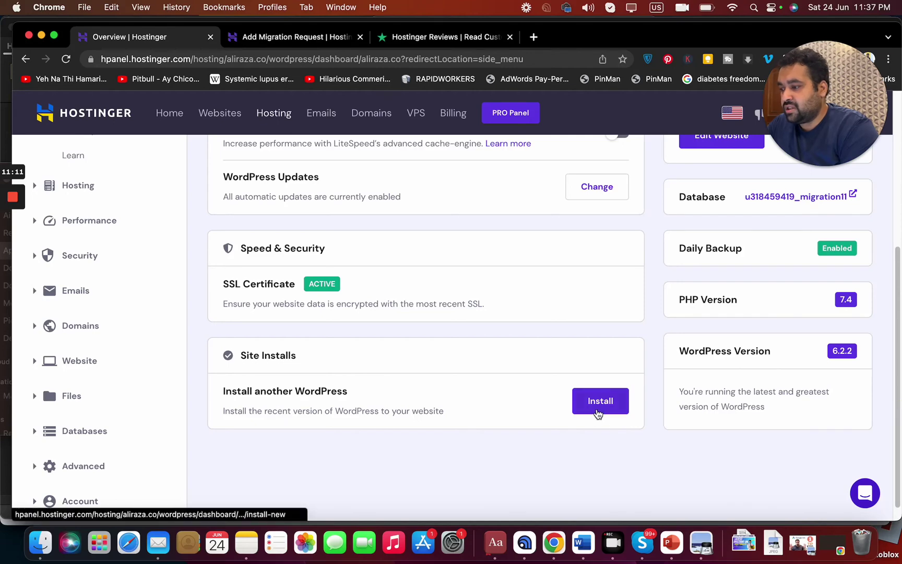
{"action": "left_click", "coordinate": [603, 406]}
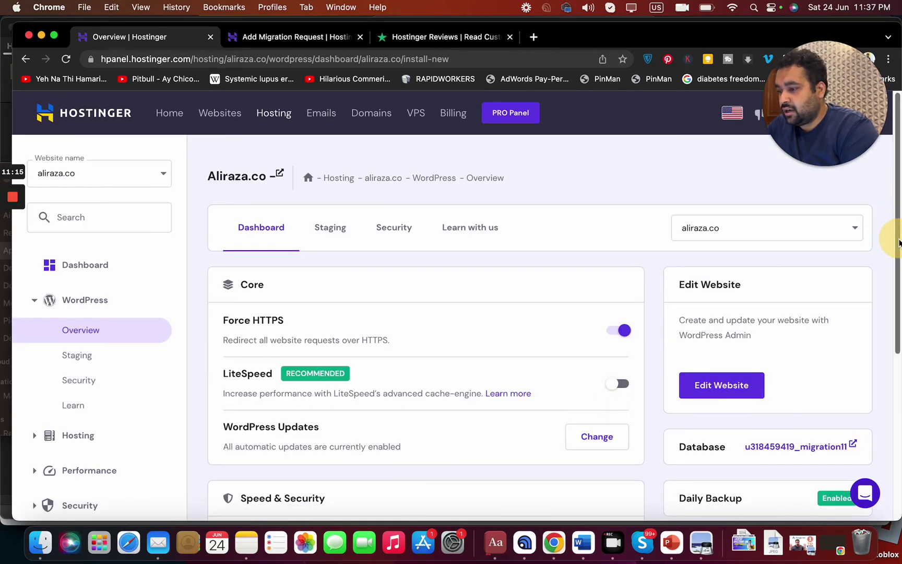
{"action": "left_click_drag", "start_coordinate": [899, 243], "coordinate": [878, 413]}
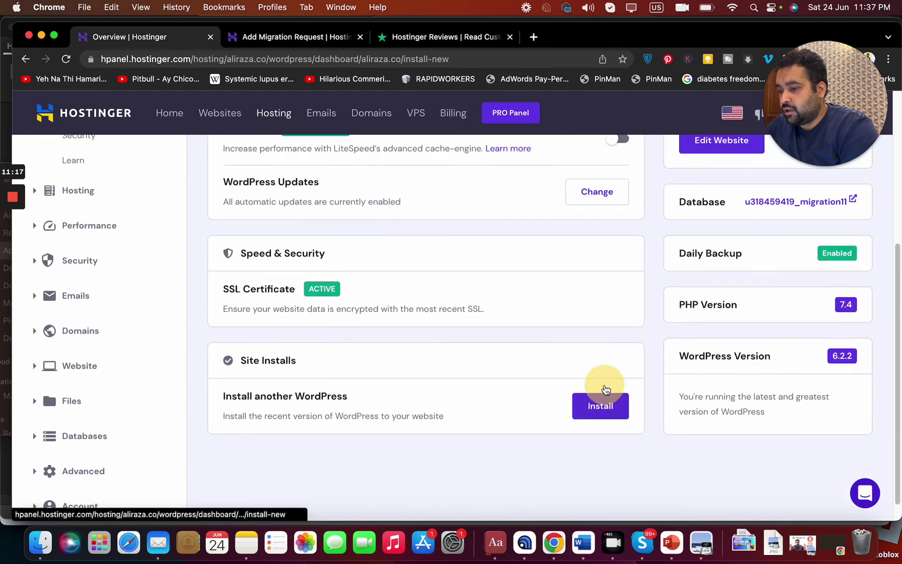
{"action": "left_click", "coordinate": [605, 389]}
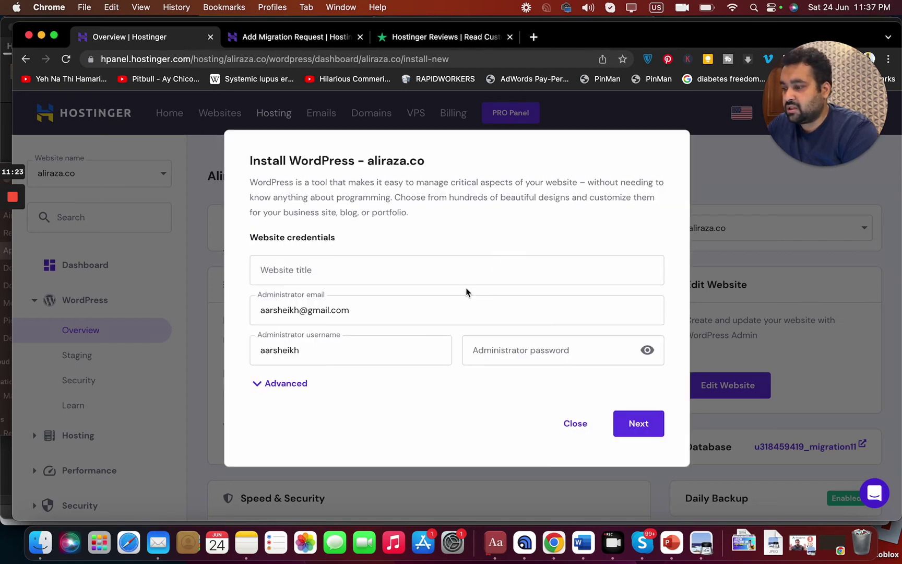
{"action": "left_click", "coordinate": [296, 388]}
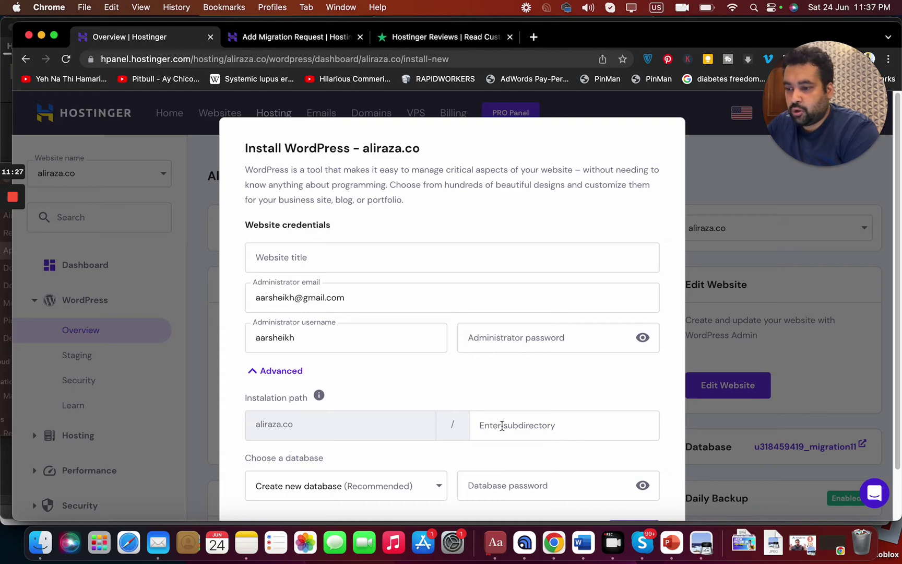
{"action": "scroll", "coordinate": [587, 397], "scroll_direction": "down", "scroll_amount": 2}
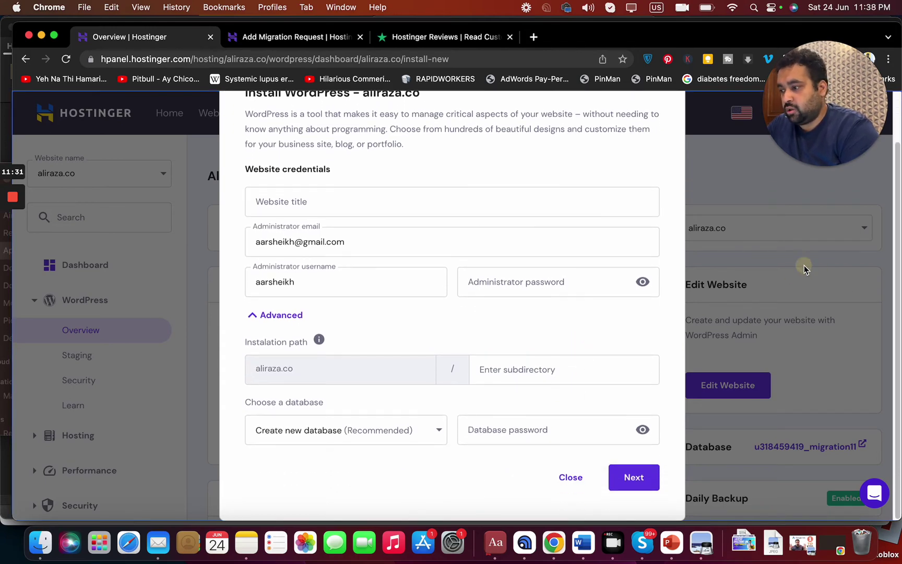
- Close the WordPress installer without installing and view aliraza.co's Plan Details under Hosting
{"action": "left_click", "coordinate": [571, 477]}
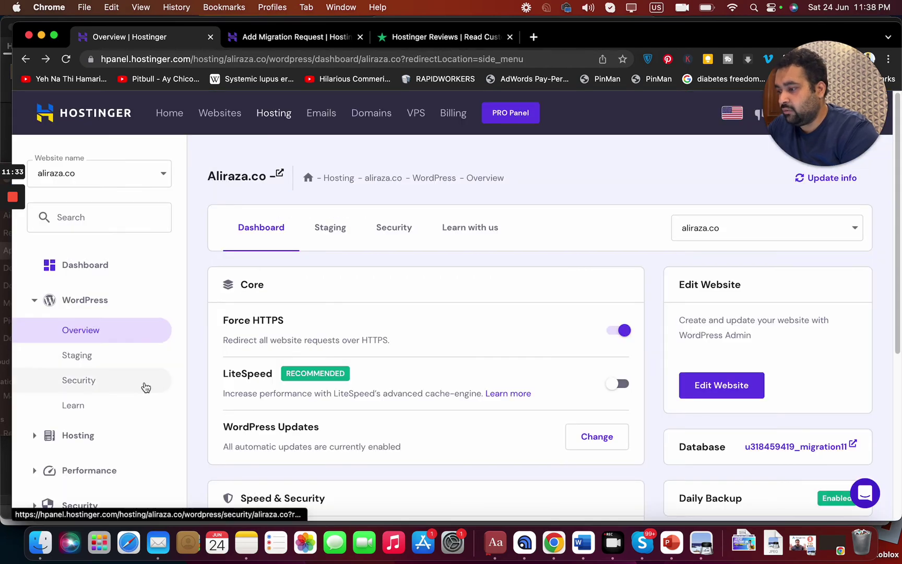
{"action": "scroll", "coordinate": [144, 387], "scroll_direction": "down", "scroll_amount": 3}
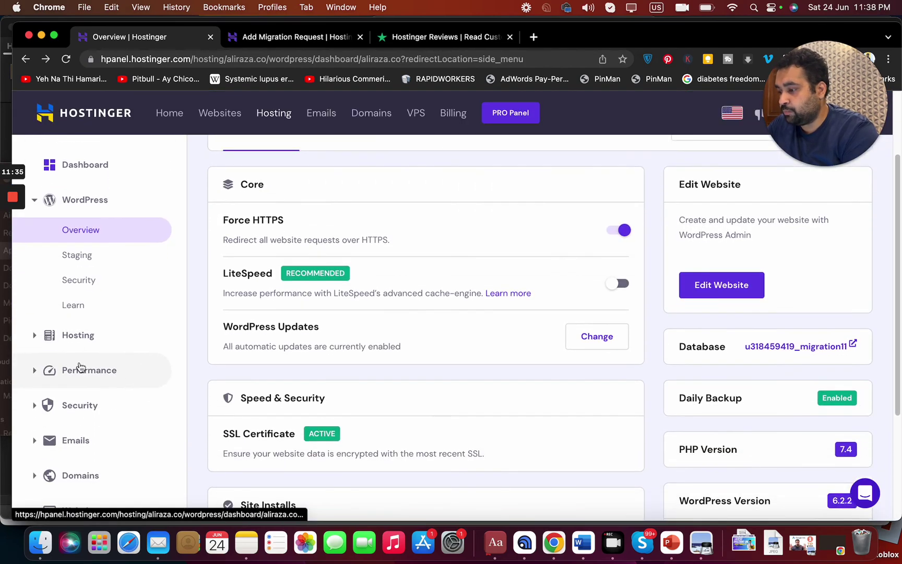
{"action": "left_click", "coordinate": [31, 338]}
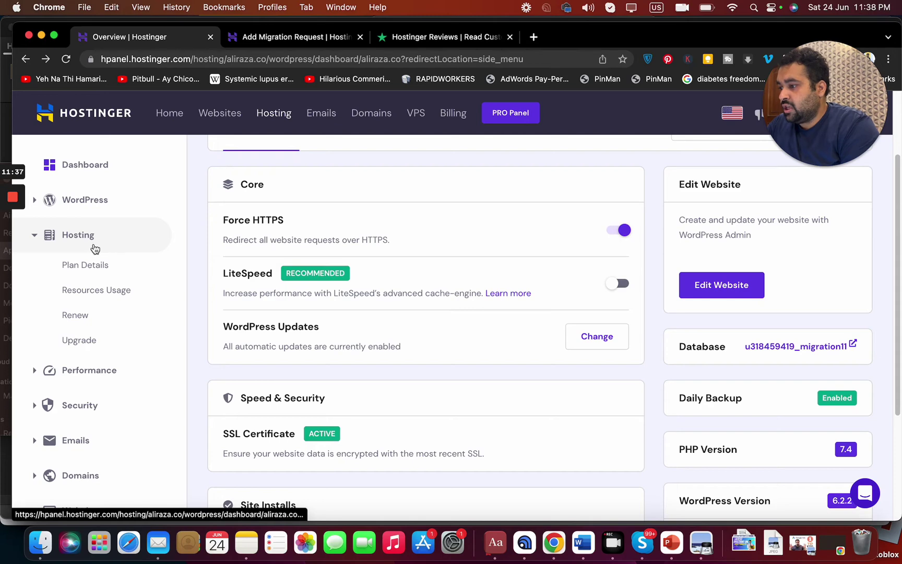
{"action": "left_click", "coordinate": [98, 274]}
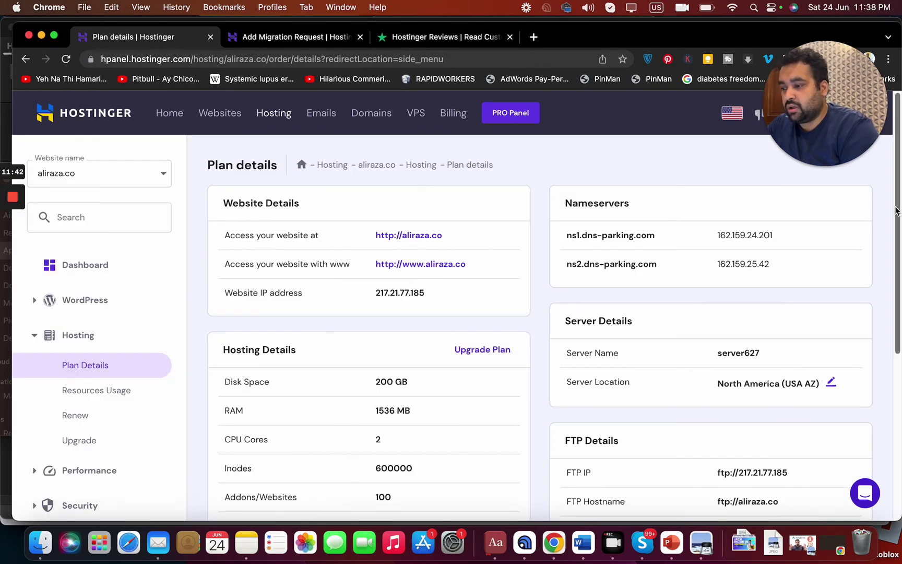
{"action": "left_click_drag", "start_coordinate": [896, 210], "coordinate": [892, 275]}
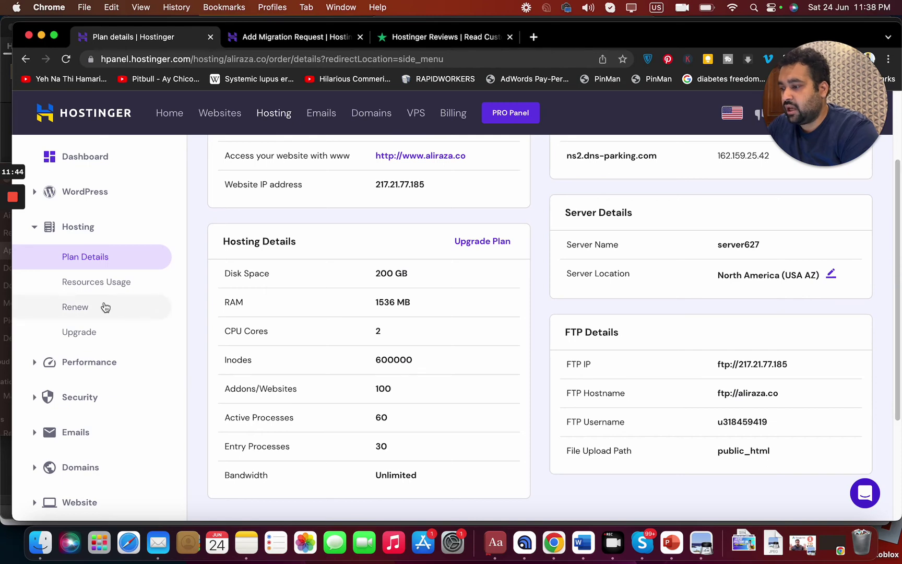
- View Resources Usage (5% disk, 12% inodes), then expand Performance, Security, Files and Website menus
{"action": "left_click", "coordinate": [107, 284]}
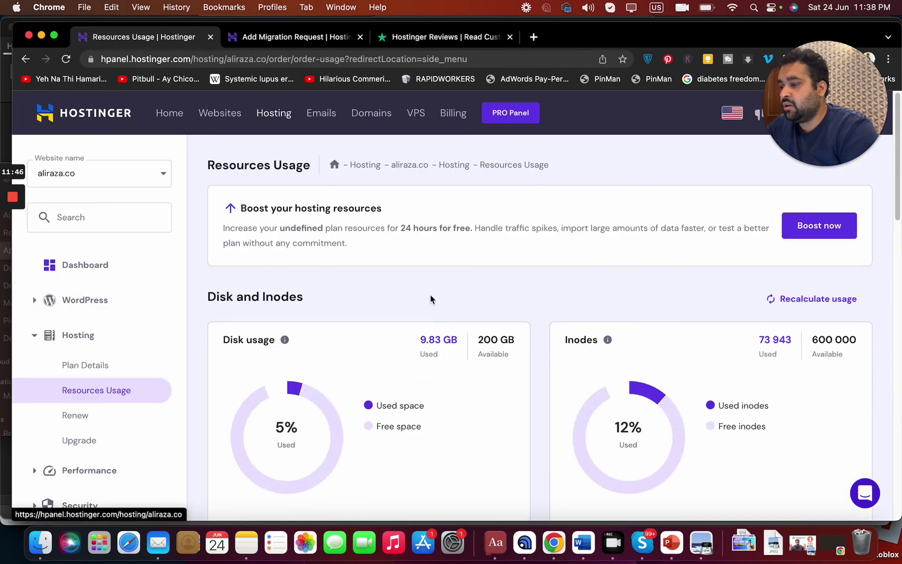
{"action": "mouse_move", "coordinate": [897, 211]}
{"action": "left_mouse_down"}
{"action": "mouse_move", "coordinate": [899, 308]}
{"action": "mouse_move", "coordinate": [895, 273]}
{"action": "left_mouse_up"}
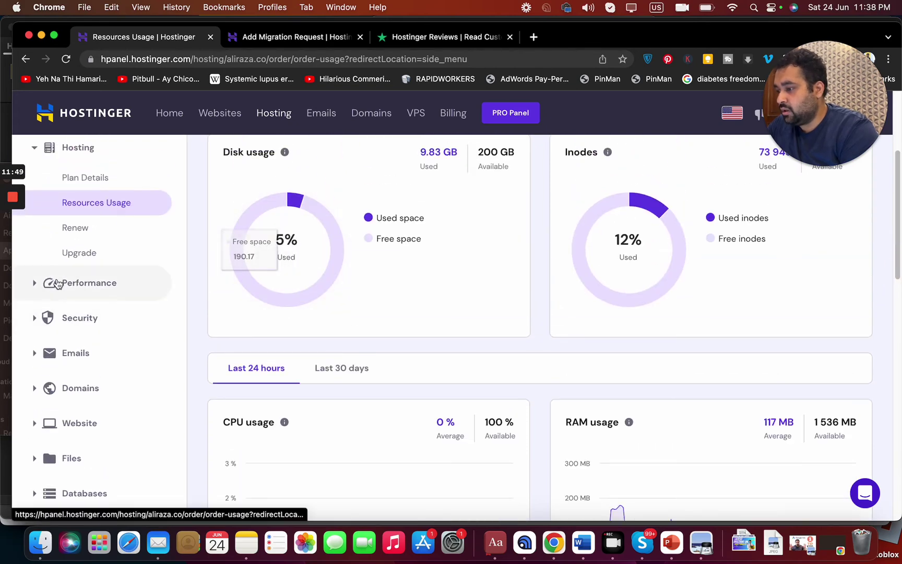
{"action": "left_click", "coordinate": [58, 283]}
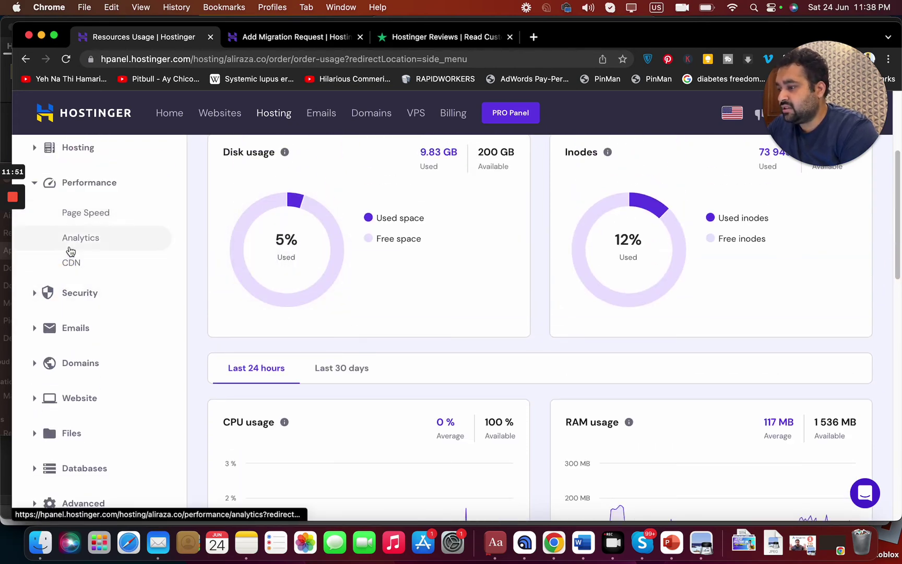
{"action": "left_click", "coordinate": [78, 299]}
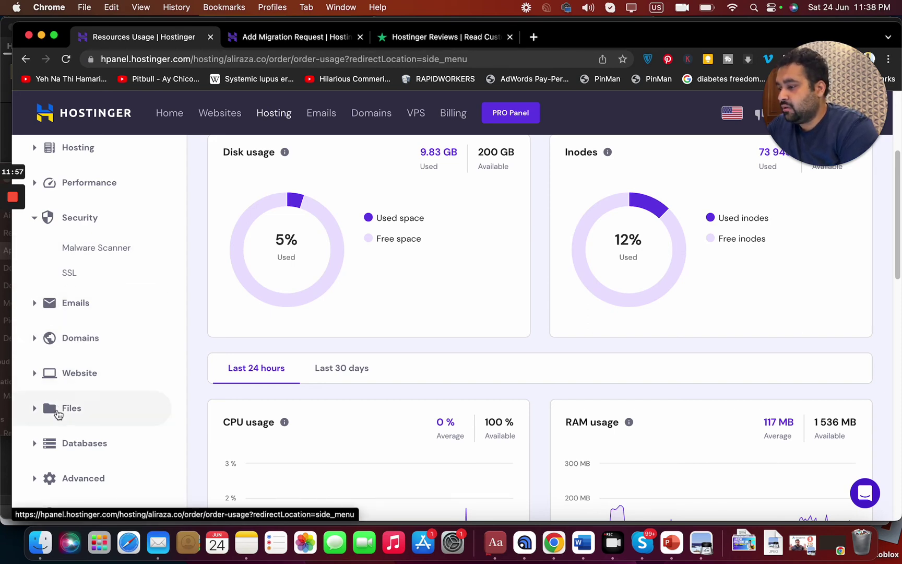
{"action": "left_click", "coordinate": [51, 409]}
{"action": "scroll", "coordinate": [58, 413], "scroll_direction": "down", "scroll_amount": 3}
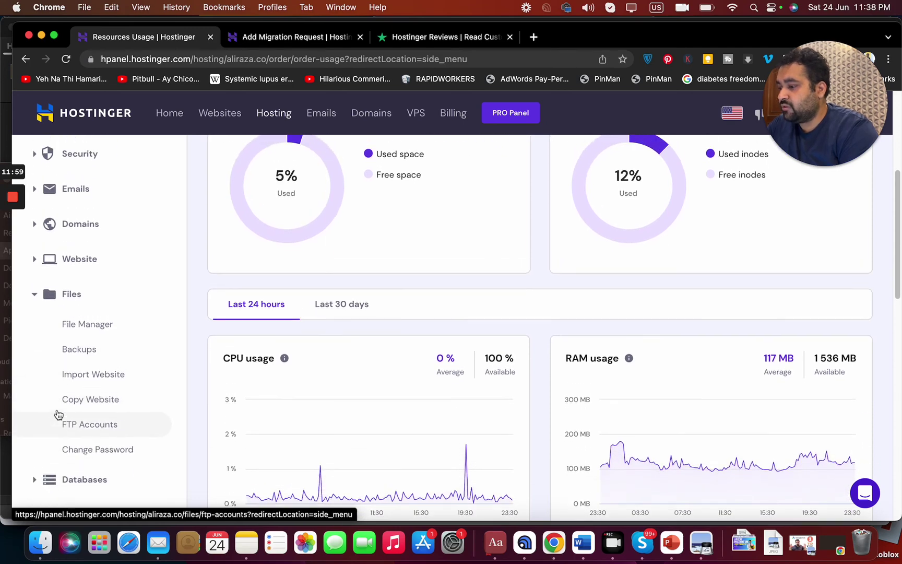
{"action": "scroll", "coordinate": [59, 416], "scroll_direction": "up", "scroll_amount": 2}
{"action": "left_click", "coordinate": [36, 301]}
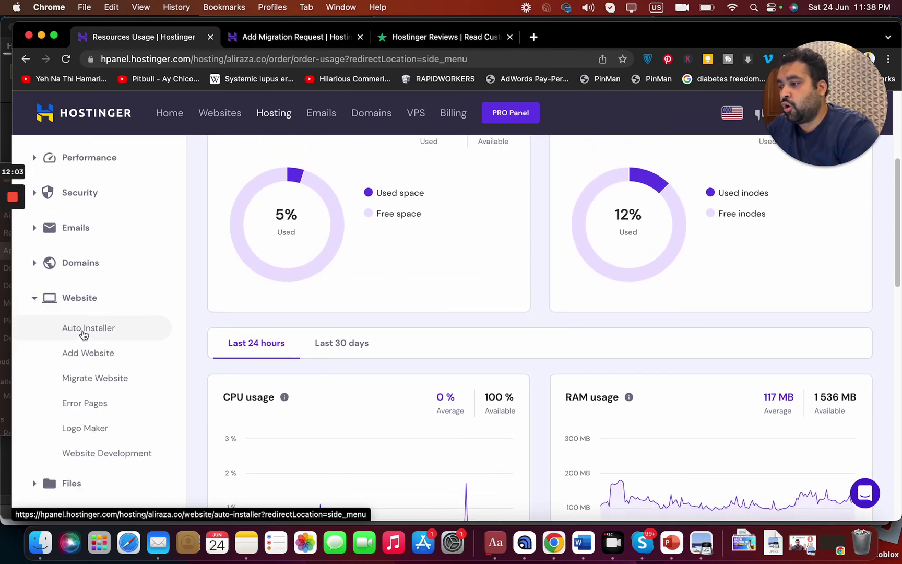
- Browse the Auto Installer's two WordPress sites and CMS options, and expand the Advanced menu
{"action": "left_click", "coordinate": [83, 334]}
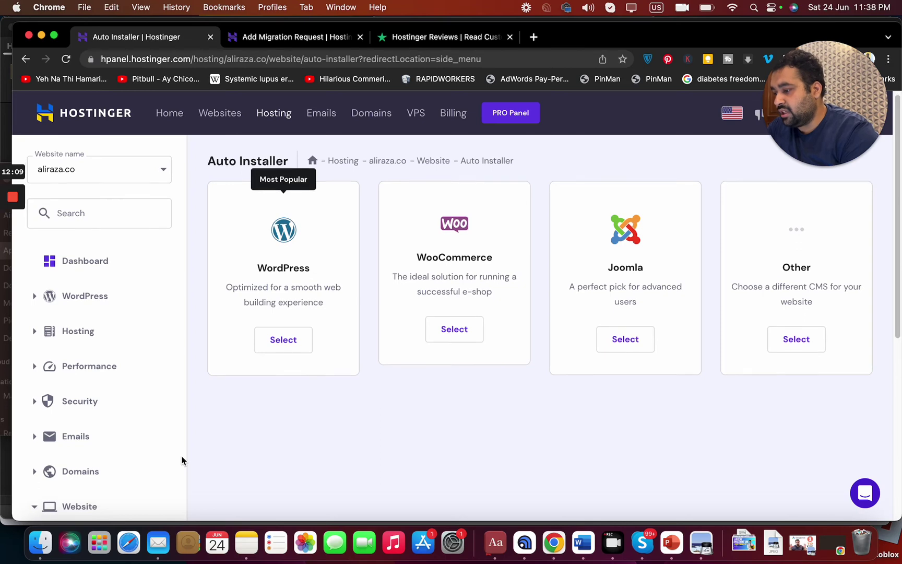
{"action": "scroll", "coordinate": [181, 459], "scroll_direction": "down", "scroll_amount": 5}
{"action": "scroll", "coordinate": [181, 459], "scroll_direction": "down", "scroll_amount": 1}
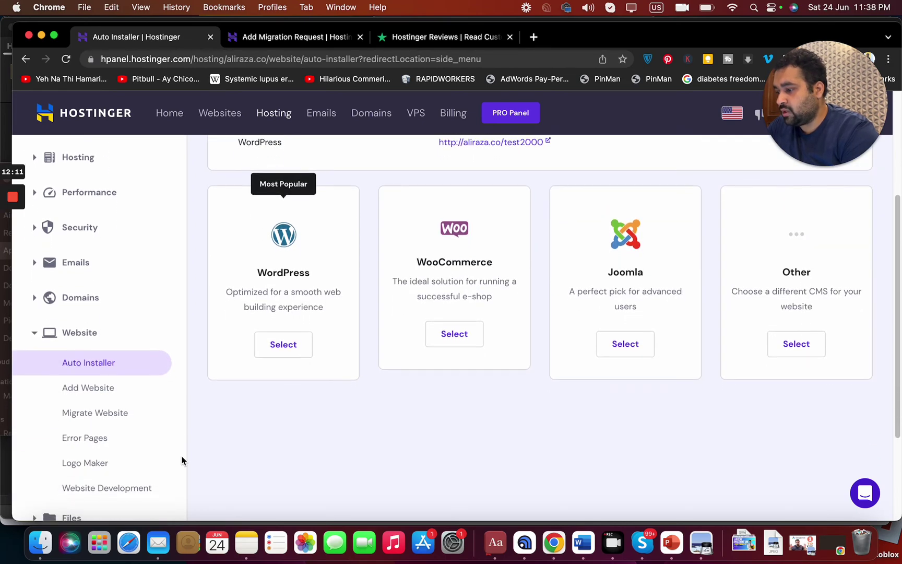
{"action": "scroll", "coordinate": [181, 460], "scroll_direction": "down", "scroll_amount": 2}
{"action": "scroll", "coordinate": [181, 460], "scroll_direction": "down", "scroll_amount": 2}
{"action": "scroll", "coordinate": [181, 460], "scroll_direction": "down", "scroll_amount": 1}
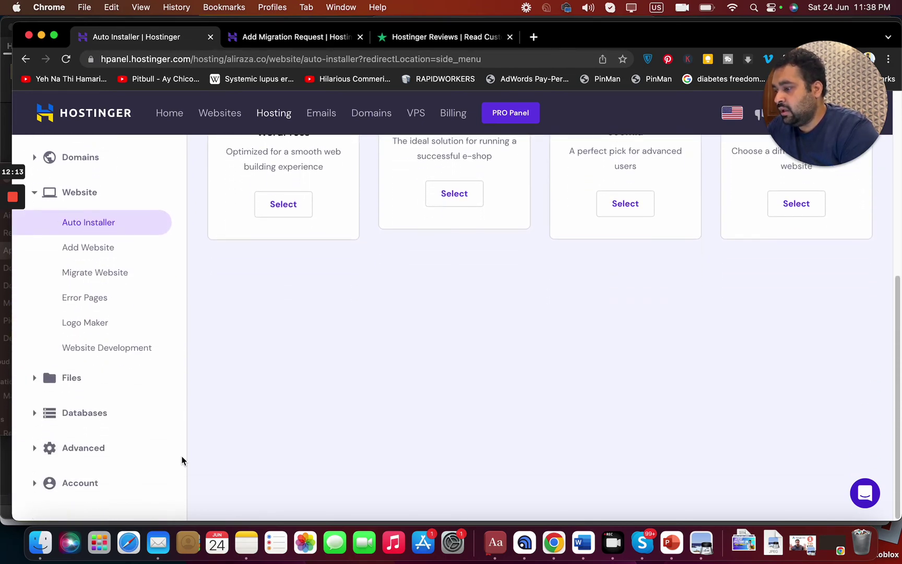
{"action": "left_click", "coordinate": [110, 447]}
{"action": "scroll", "coordinate": [111, 448], "scroll_direction": "down", "scroll_amount": 2}
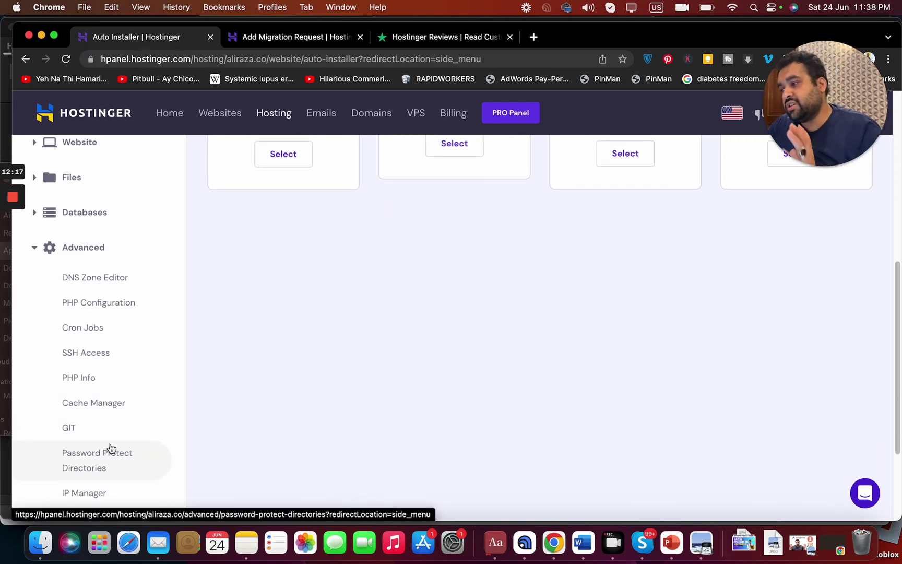
{"action": "scroll", "coordinate": [111, 449], "scroll_direction": "down", "scroll_amount": 2}
{"action": "scroll", "coordinate": [111, 448], "scroll_direction": "down", "scroll_amount": 1}
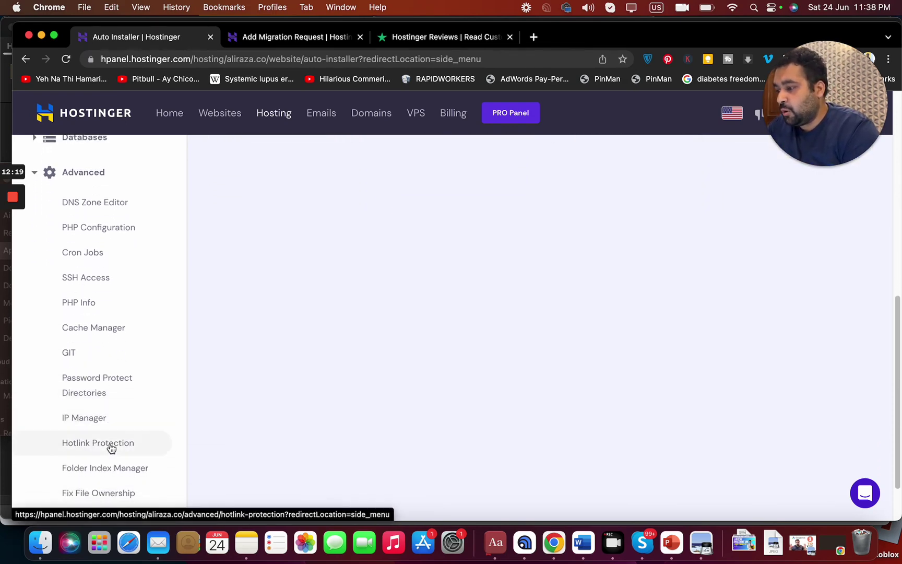
{"action": "scroll", "coordinate": [111, 448], "scroll_direction": "down", "scroll_amount": 3}
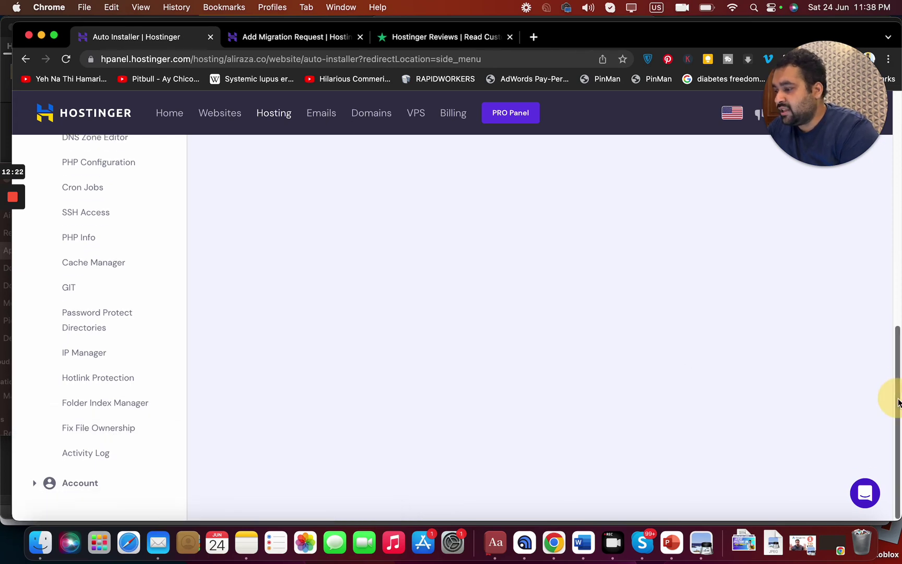
{"action": "left_click_drag", "start_coordinate": [899, 400], "coordinate": [895, 164]}
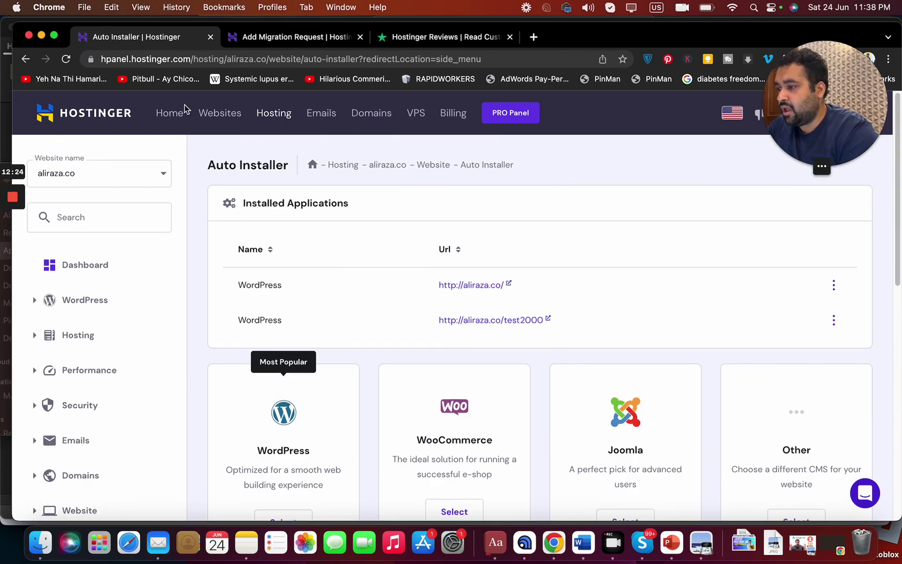
- Go back to aliraza.co's Dashboard showing Business Web Hosting and Free Email
{"action": "left_click", "coordinate": [100, 266]}
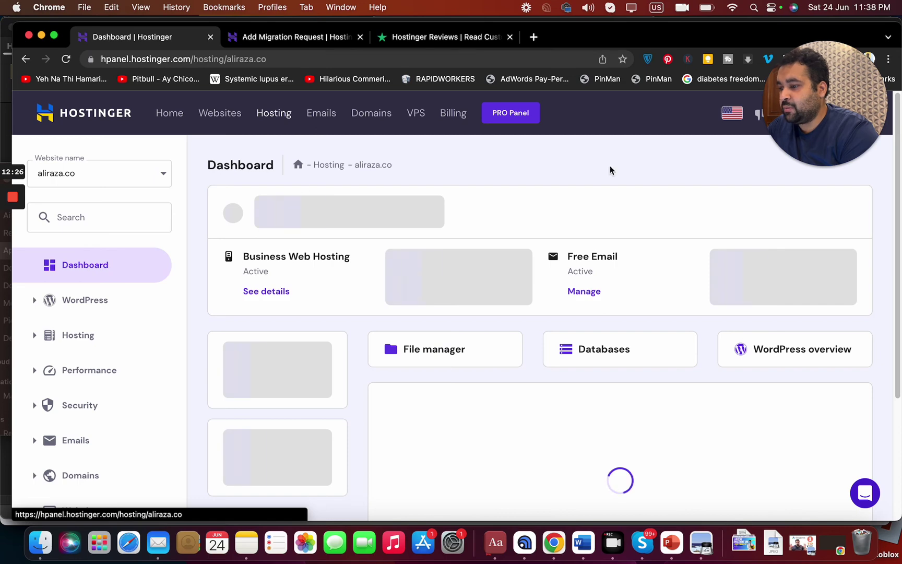